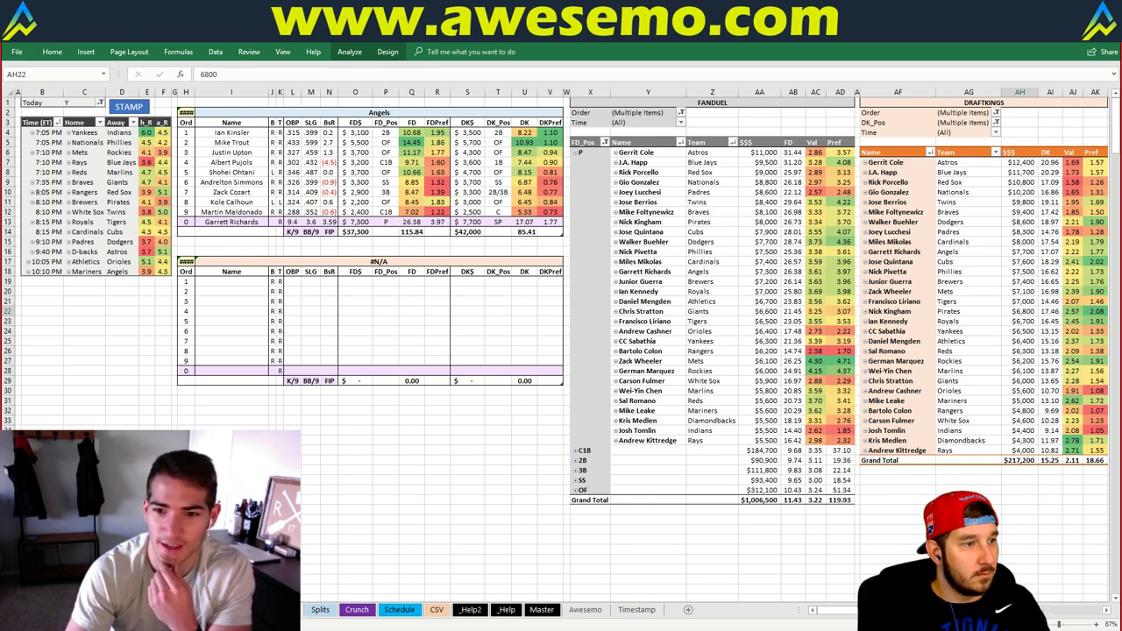
- Switch to the Chrome browser, open a new tab, detach it into its own narrower window and move that window off the visible screen
key("alt+Tab")
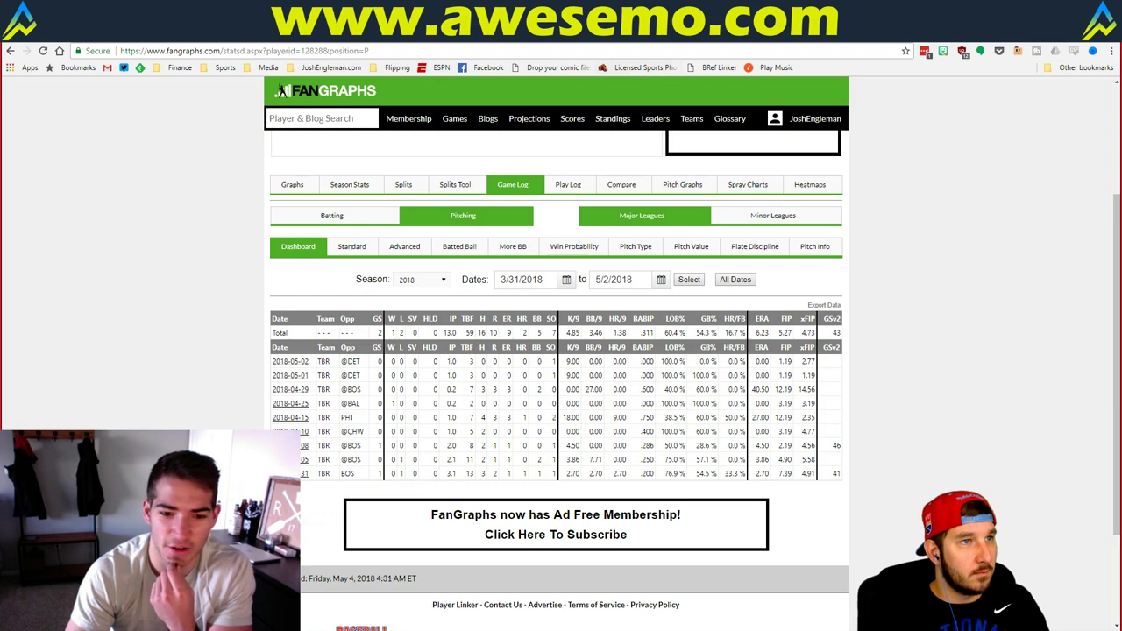
key("ctrl+t")
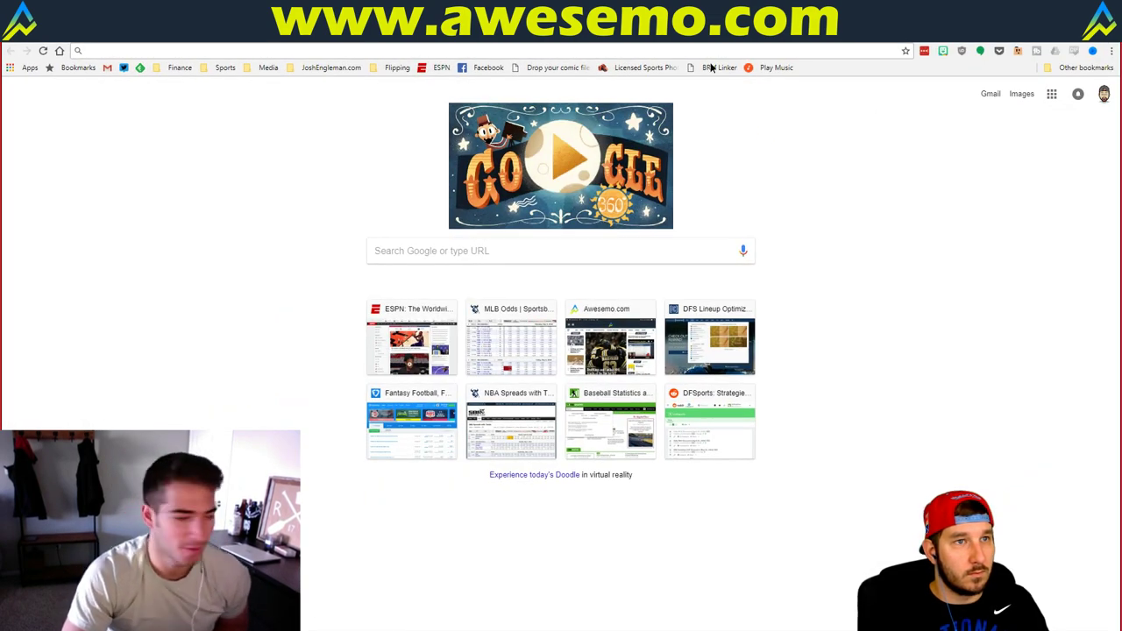
left_click_drag(717, 33, 569, 76)
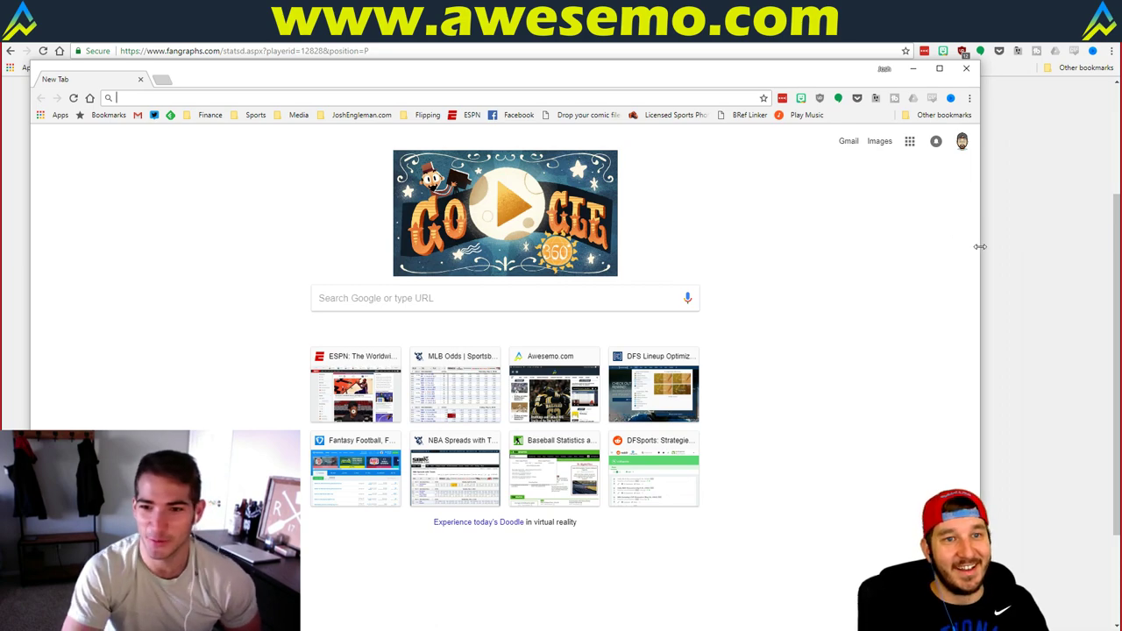
left_click_drag(977, 247, 539, 200)
left_click_drag(275, 76, 1121, 67)
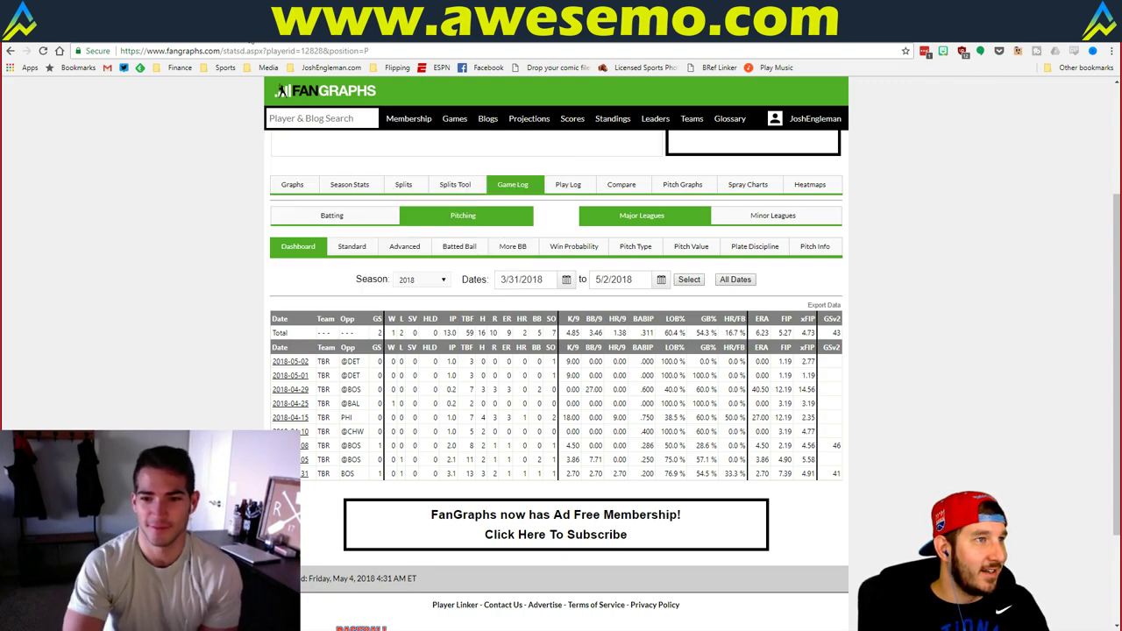
- Switch back to the Excel workbook and set the team name above the upper lineup table to Yankees
key("alt+Tab")
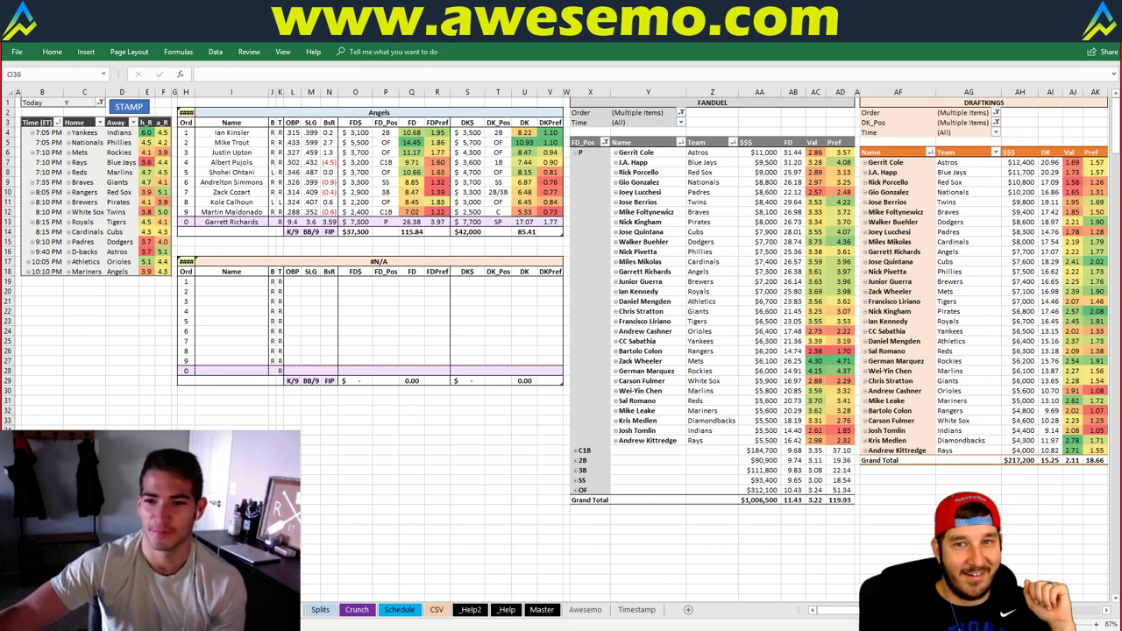
left_click(337, 92)
left_click(325, 111)
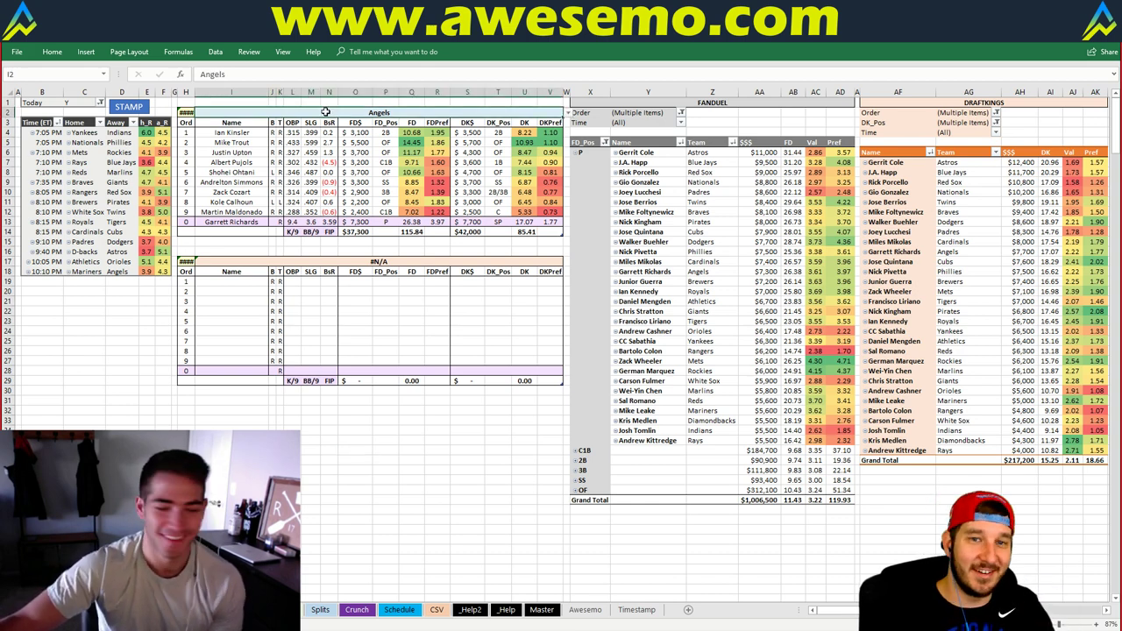
type("Yankees")
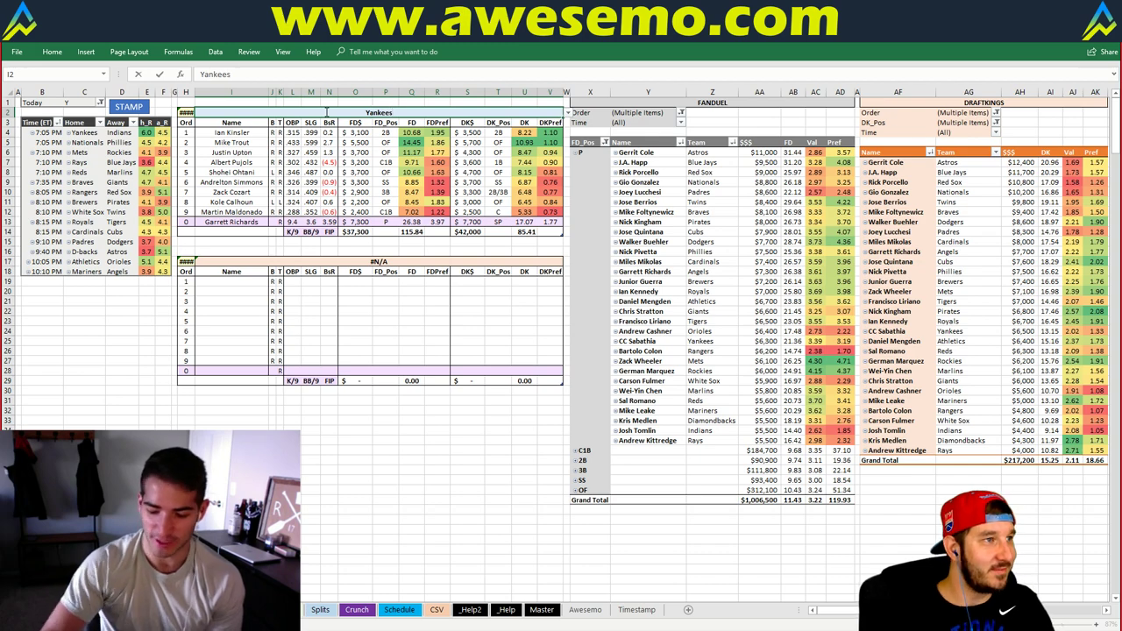
key("Return")
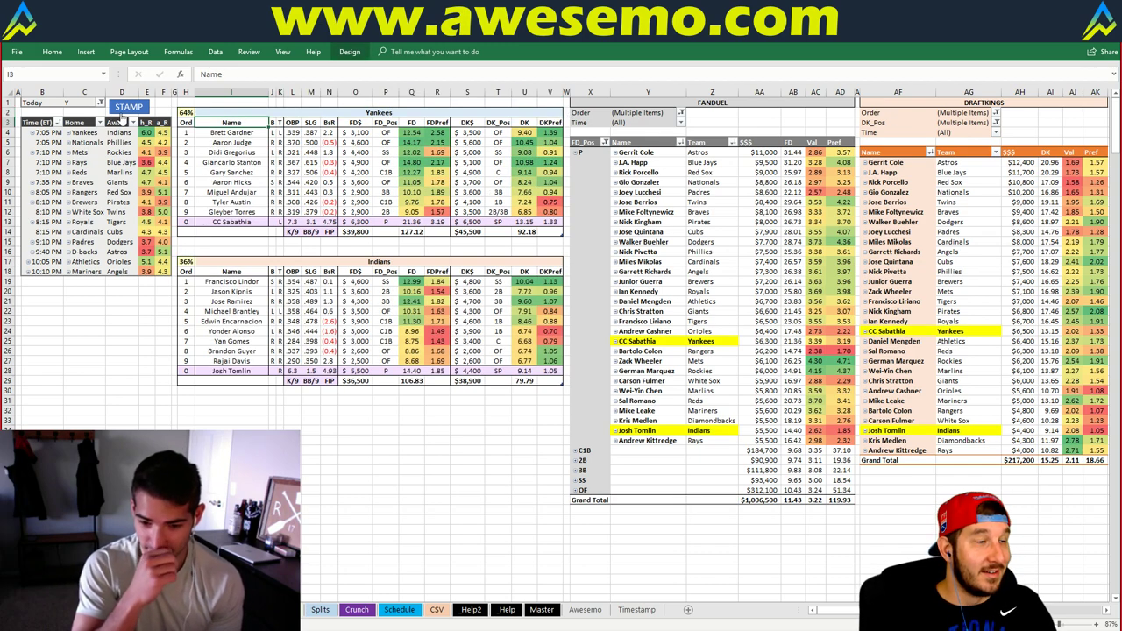
- Clear the old game entries in A2:C5 of the Timestamp sheet, then return to the lineup sheet and stamp the Yankees matchup
left_click(642, 612)
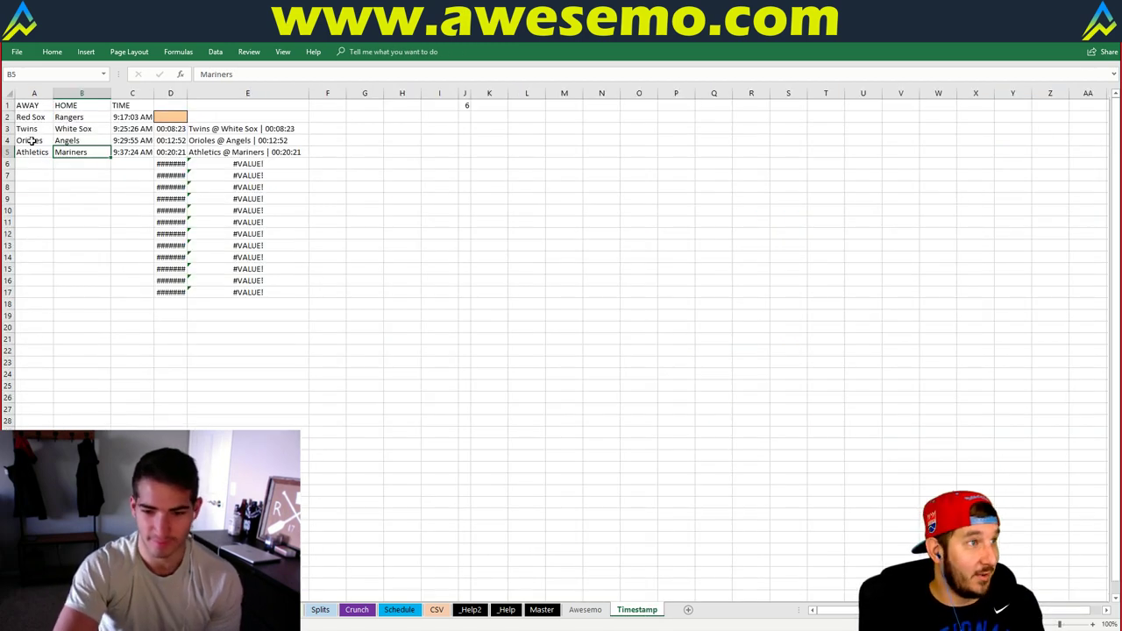
left_click_drag(33, 117, 132, 153)
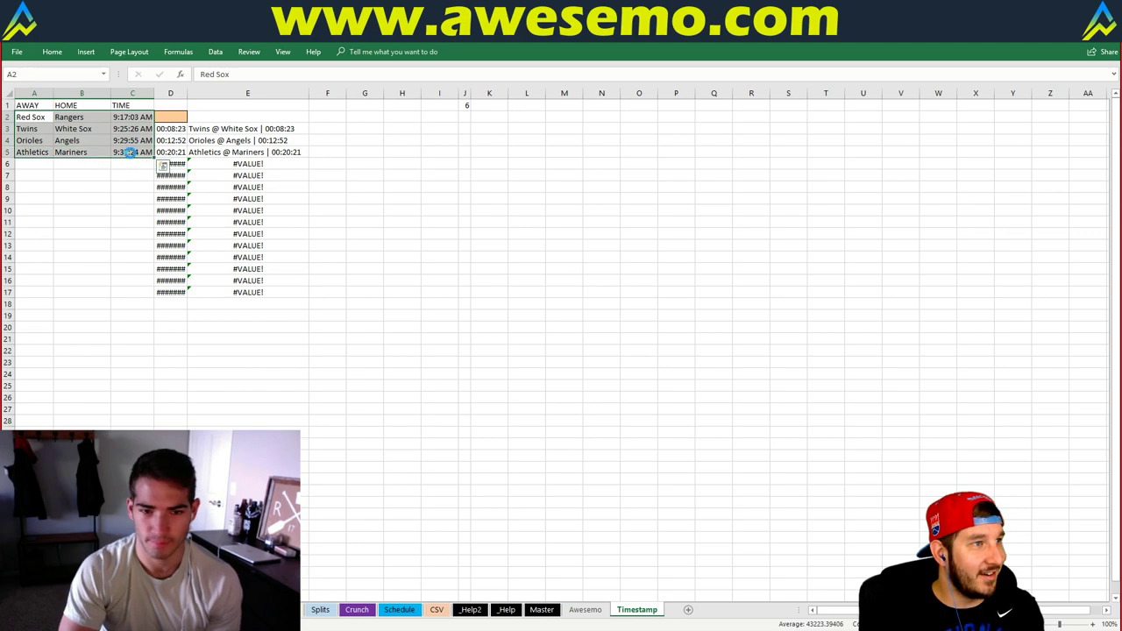
key("Delete")
key("ctrl+Page_Up")
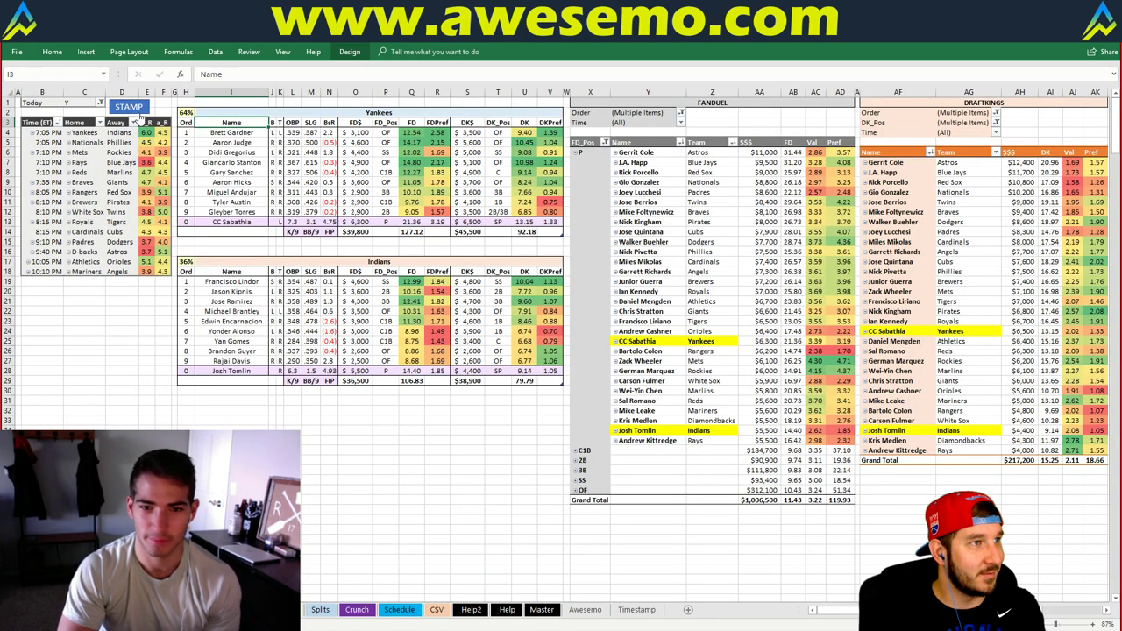
left_click(130, 106)
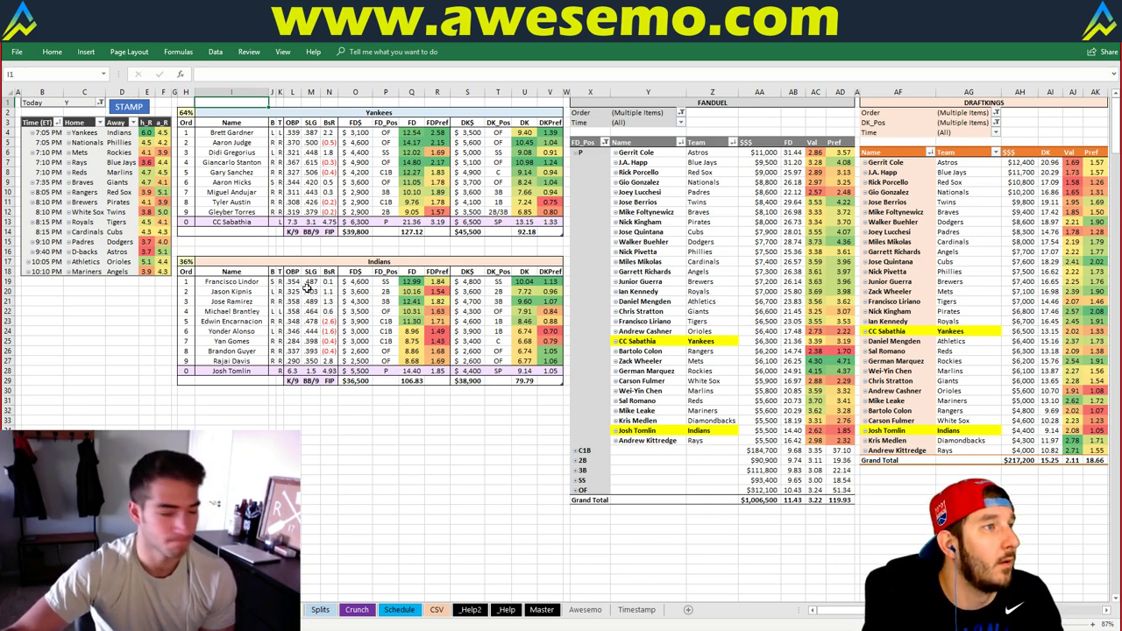
- Set the upper lineup table's team in cell I2 to Nationals
left_click(252, 112)
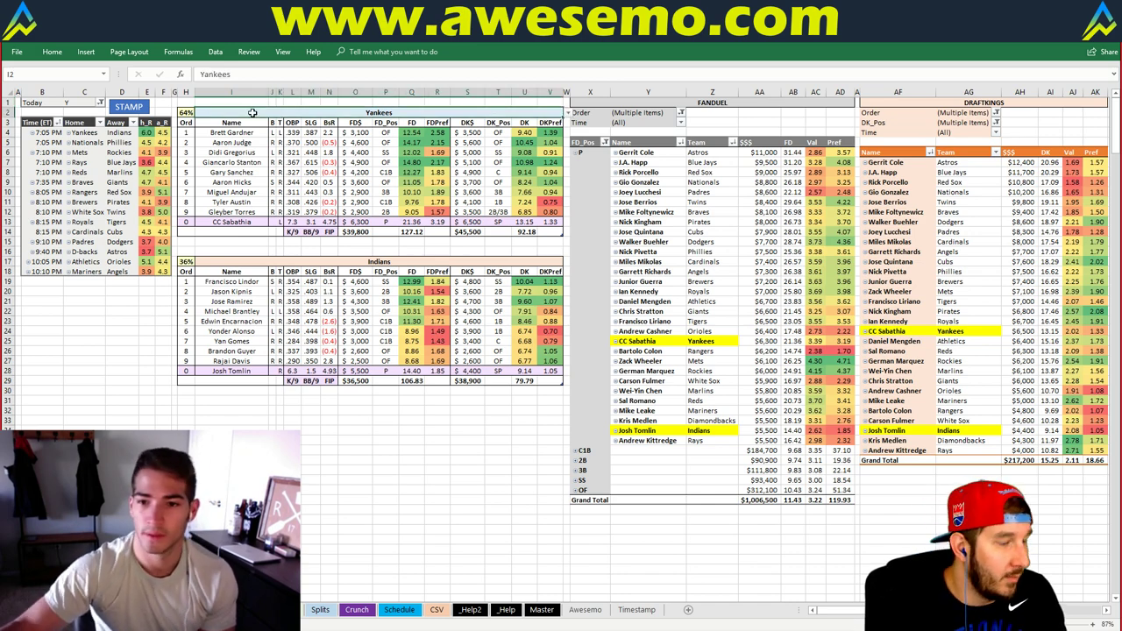
type("Nationals")
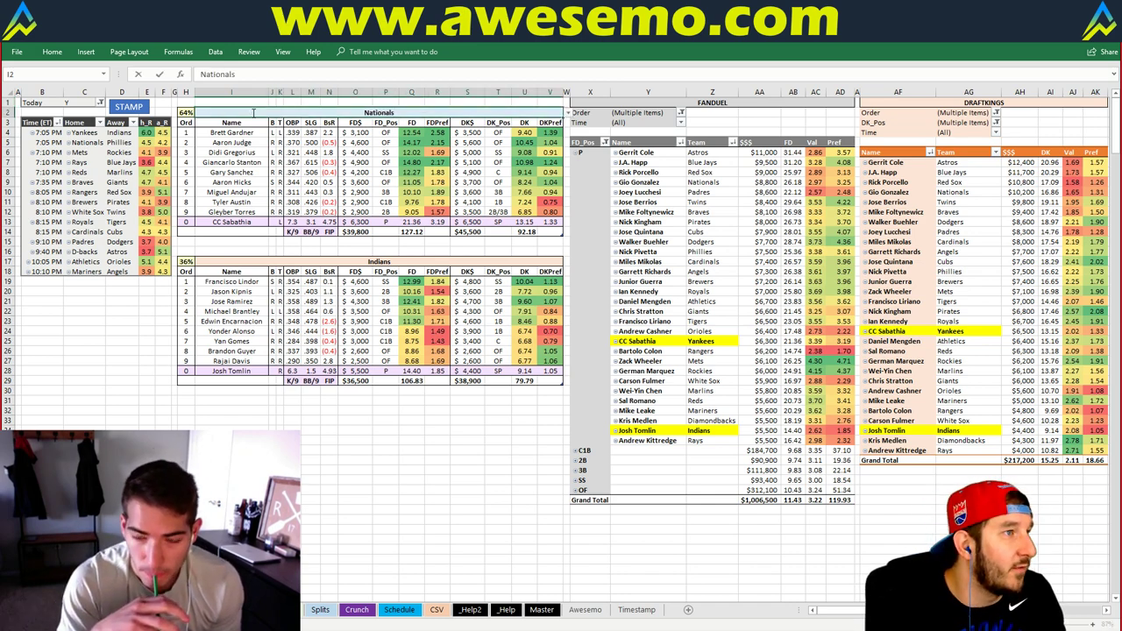
key("Return")
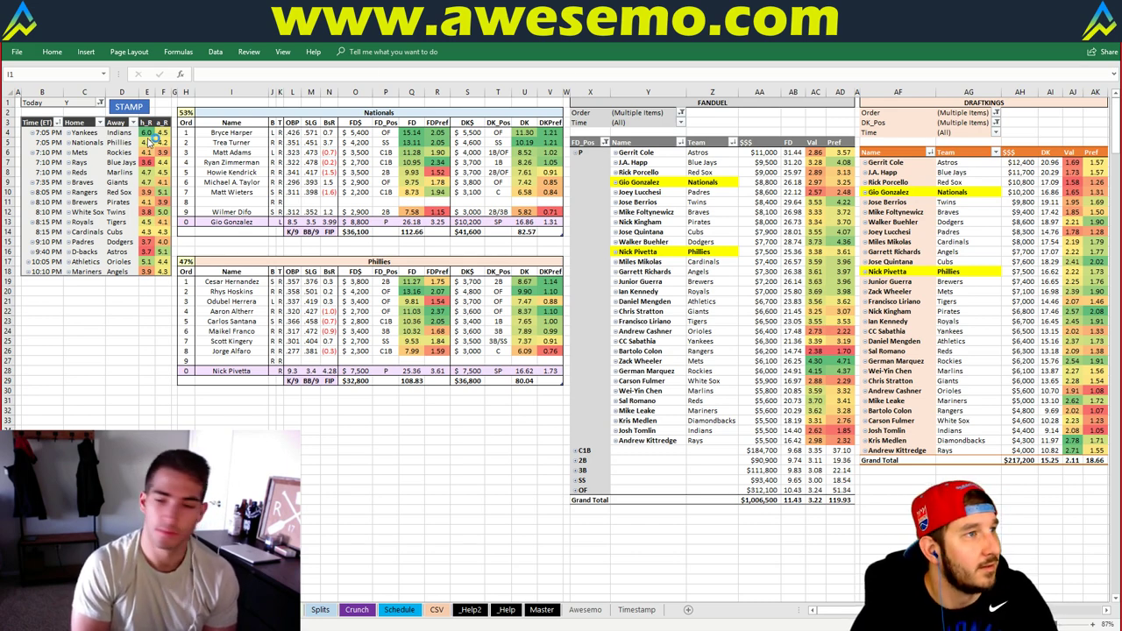
- Set the upper lineup table's team in cell I2 to Mets and stamp this matchup
left_click(254, 112)
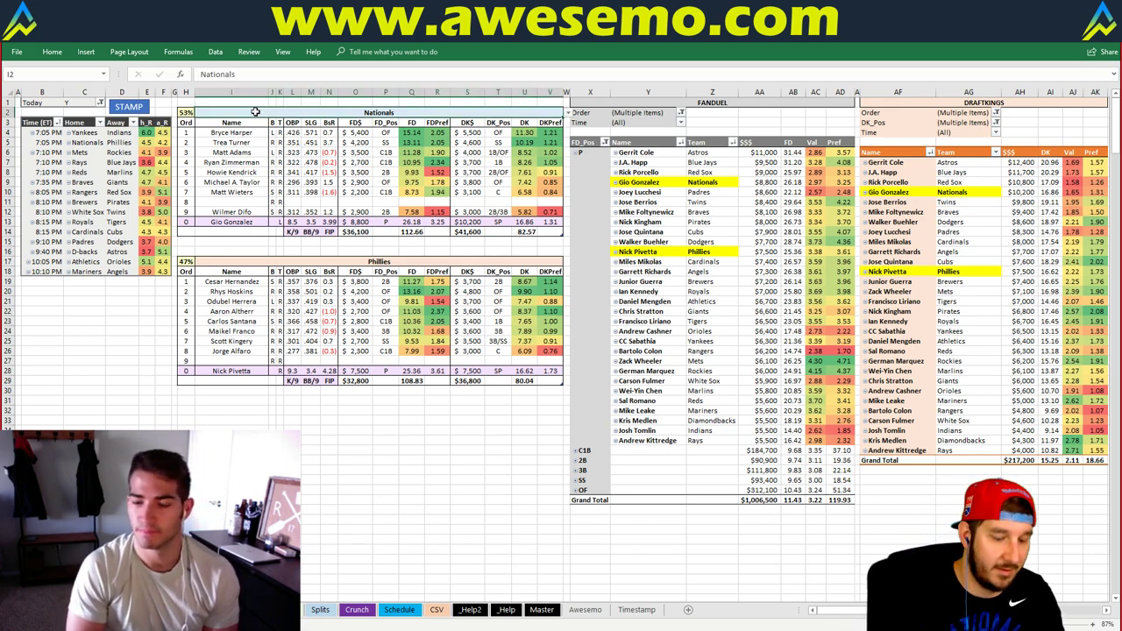
key("BackSpace")
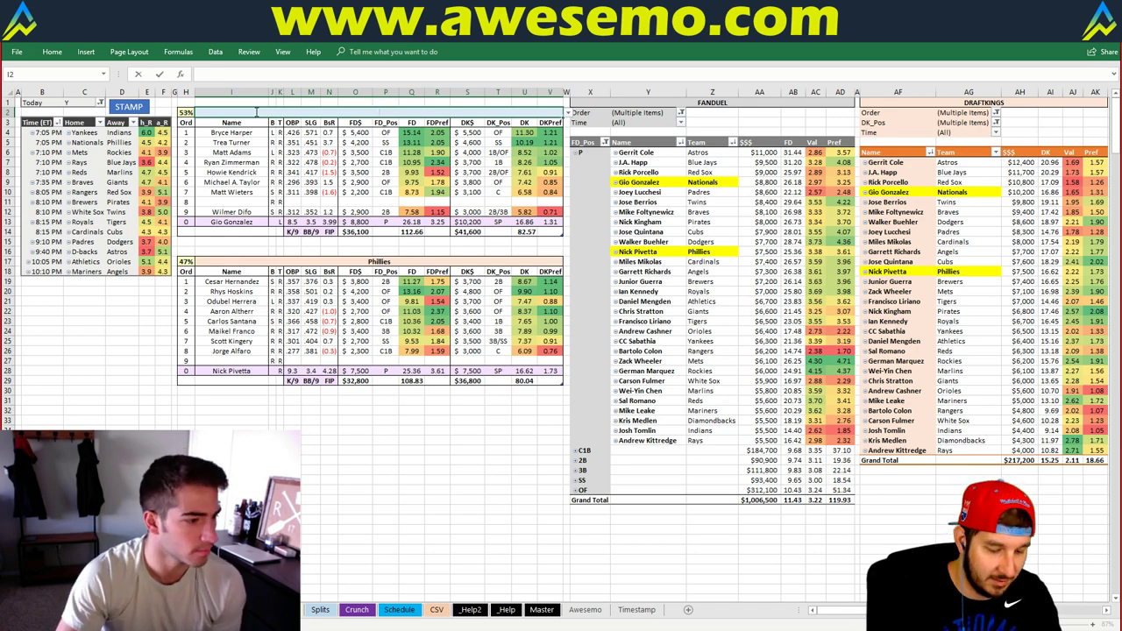
type("Mets")
key("Return")
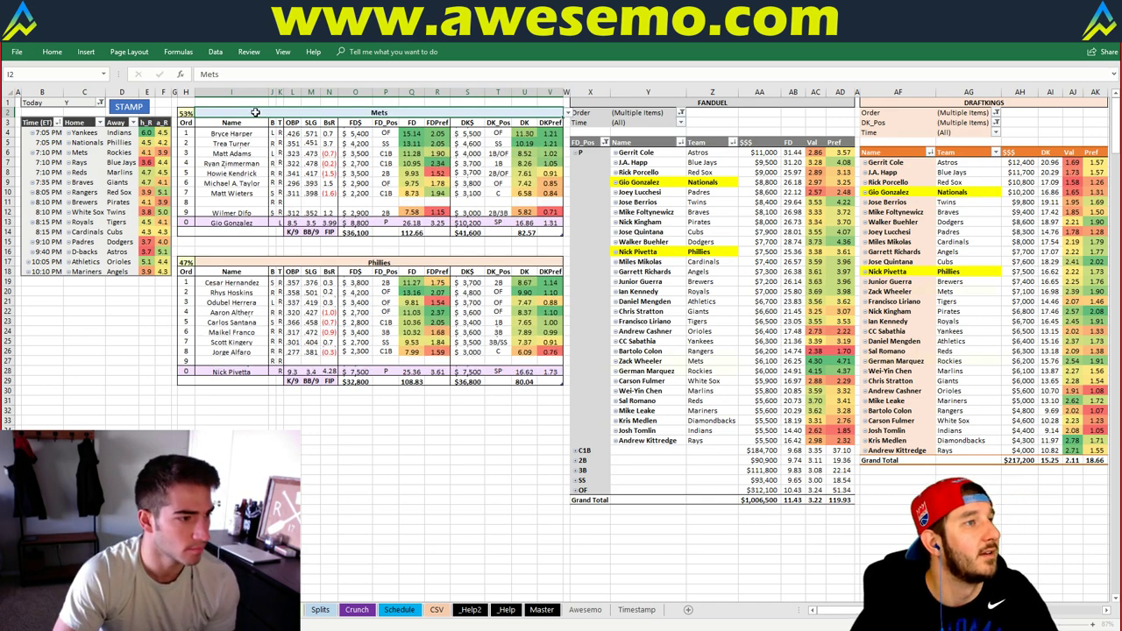
left_click(138, 106)
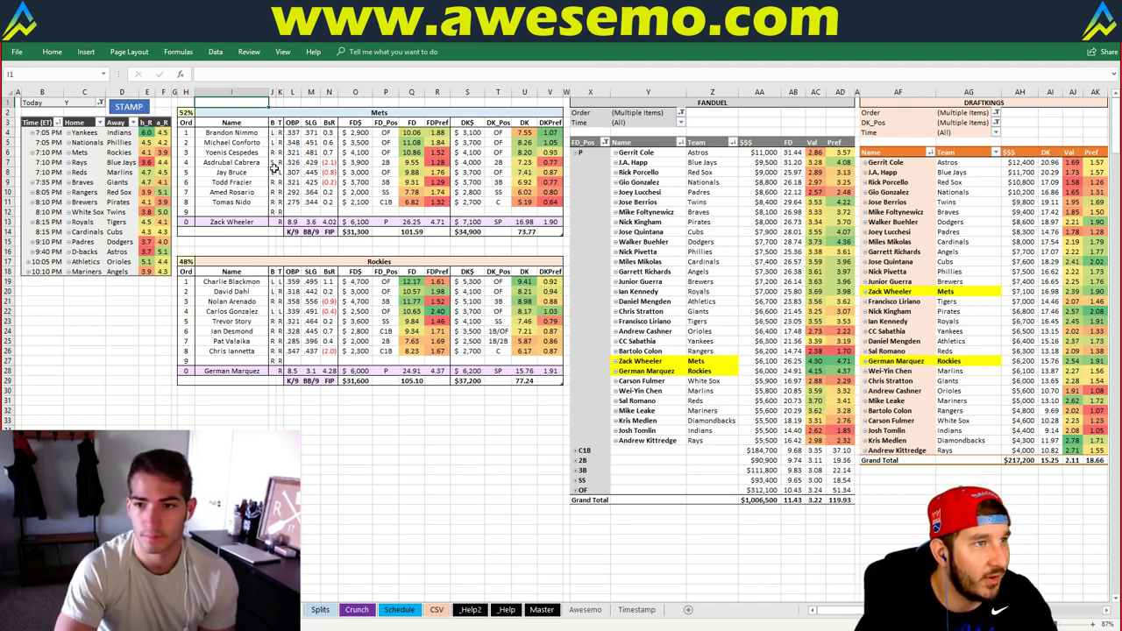
- Examine the Mets and Rockies lineup tables and compare pitcher salaries and values in the FanDuel and DraftKings tables
left_click(233, 250)
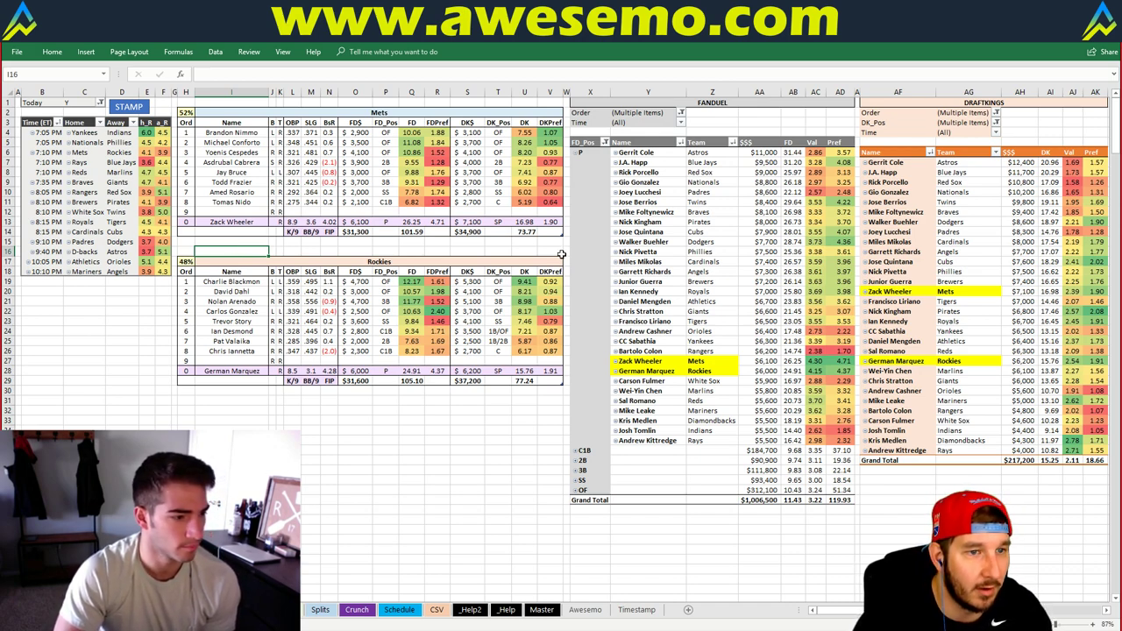
mouse_move(759, 250)
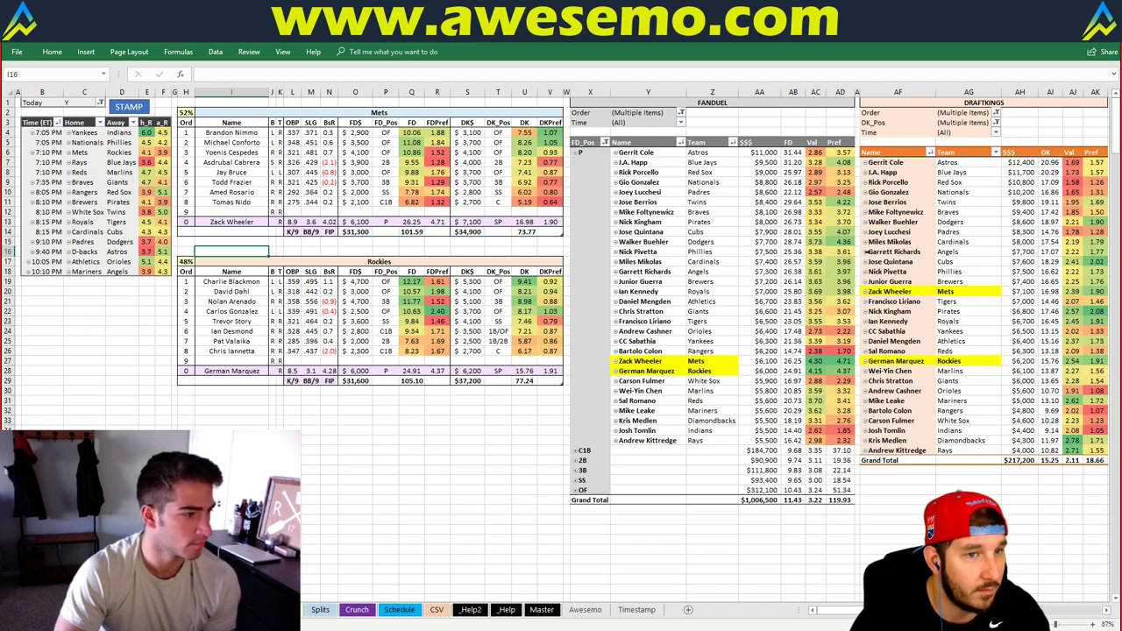
mouse_move(851, 262)
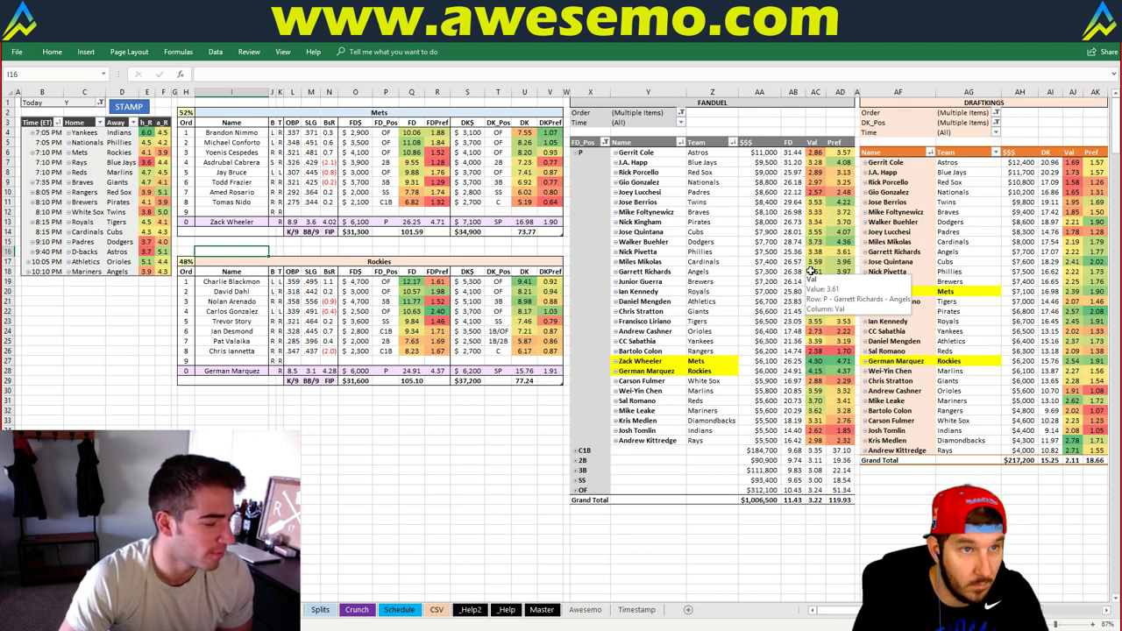
scroll(1003, 441, "down", 1)
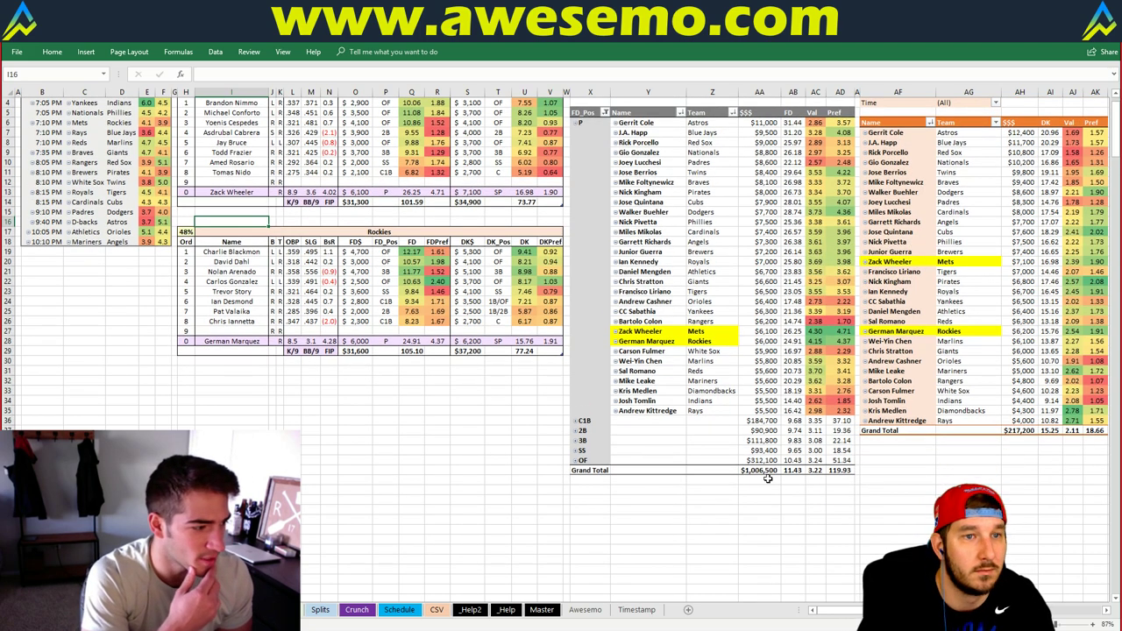
left_click(482, 581)
scroll(492, 582, "up", 1)
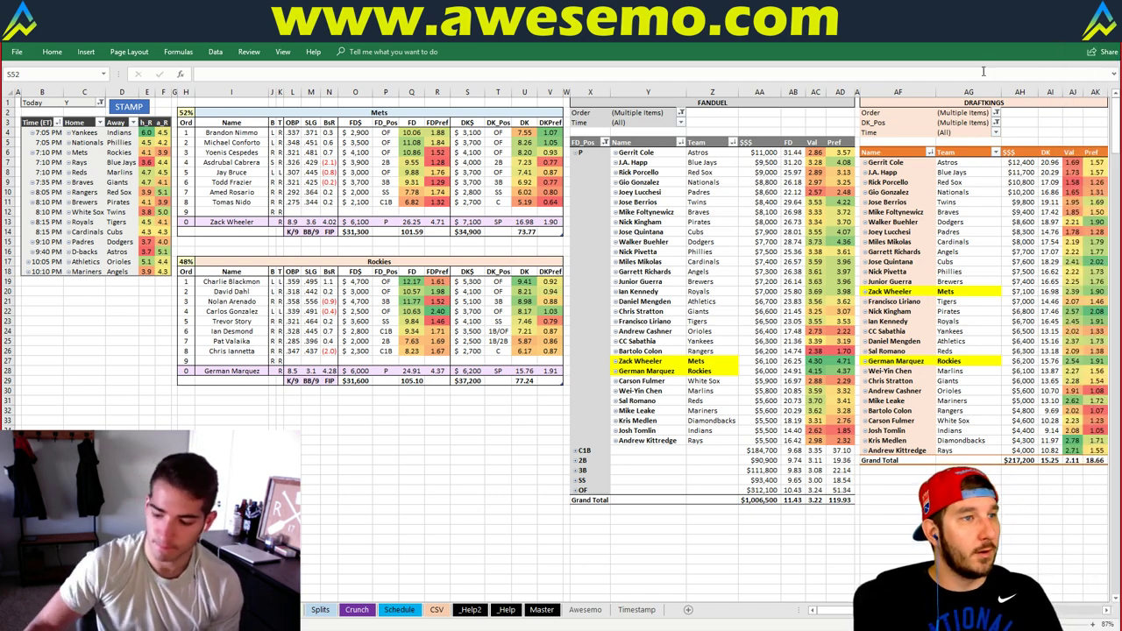
left_click(427, 153)
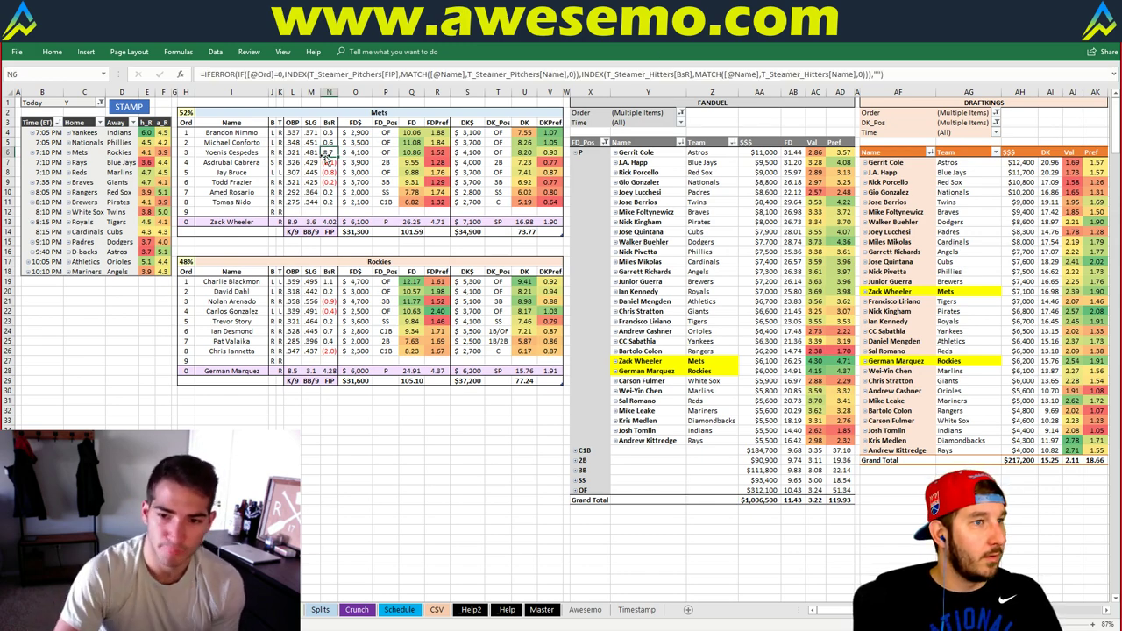
left_click(558, 140)
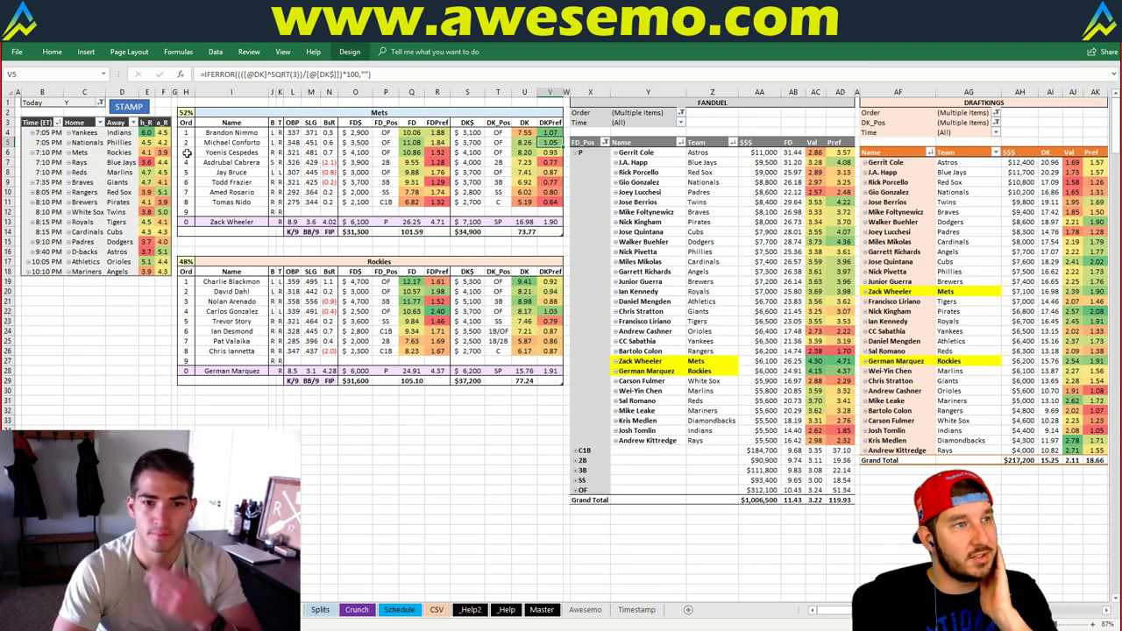
left_click(245, 134)
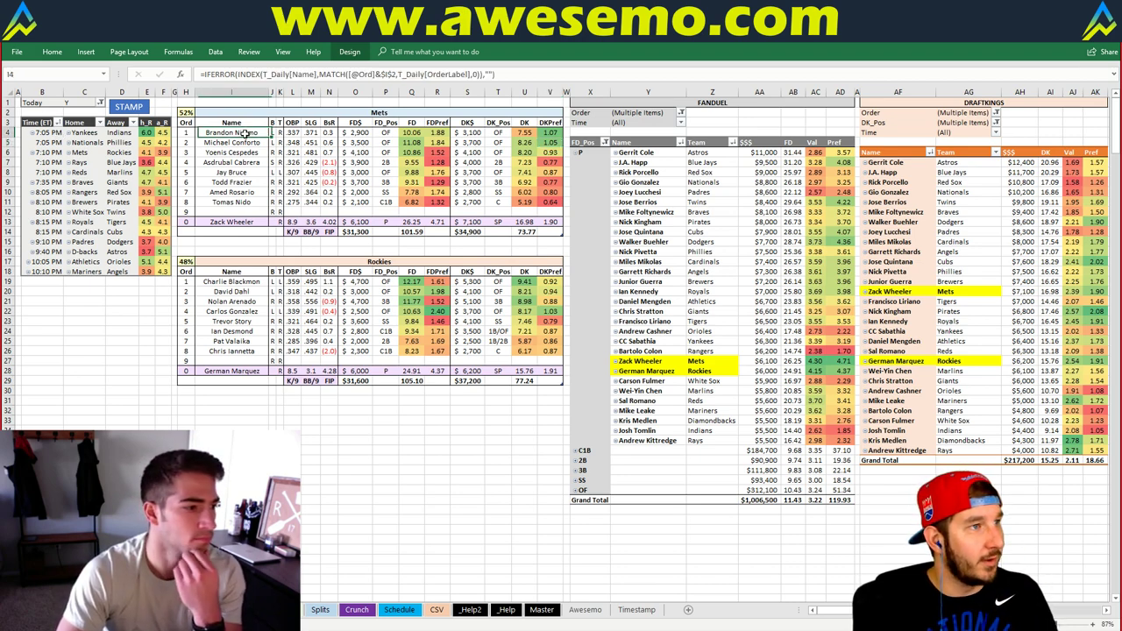
- Set the upper lineup table's team in cell I2 to Rays and select the cell above it
left_click(283, 114)
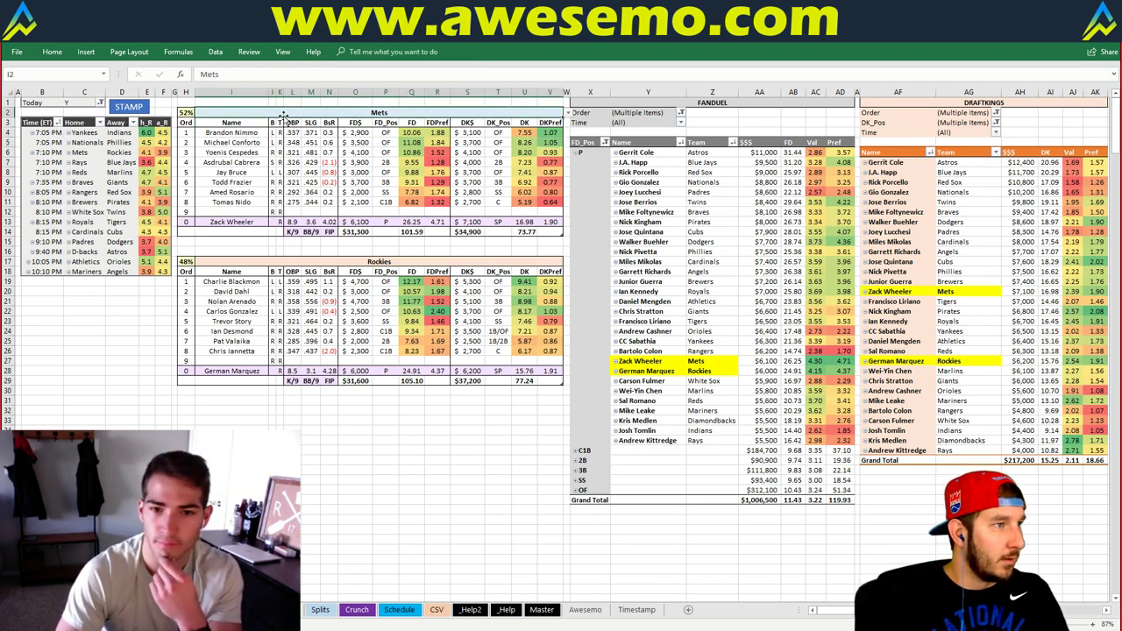
type("Rays")
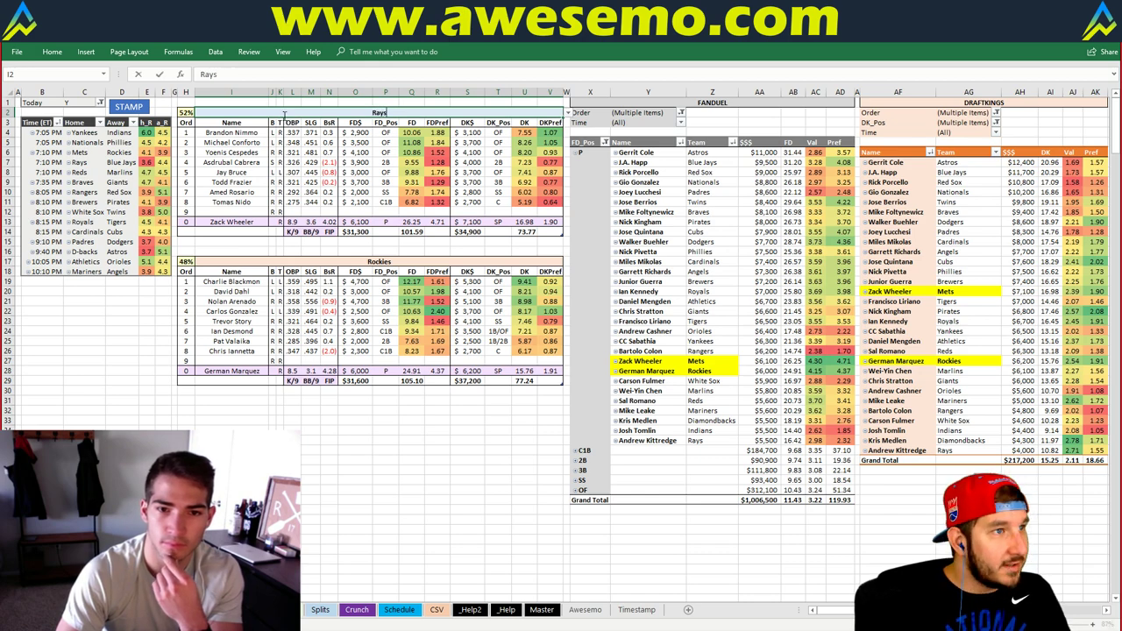
key("Return")
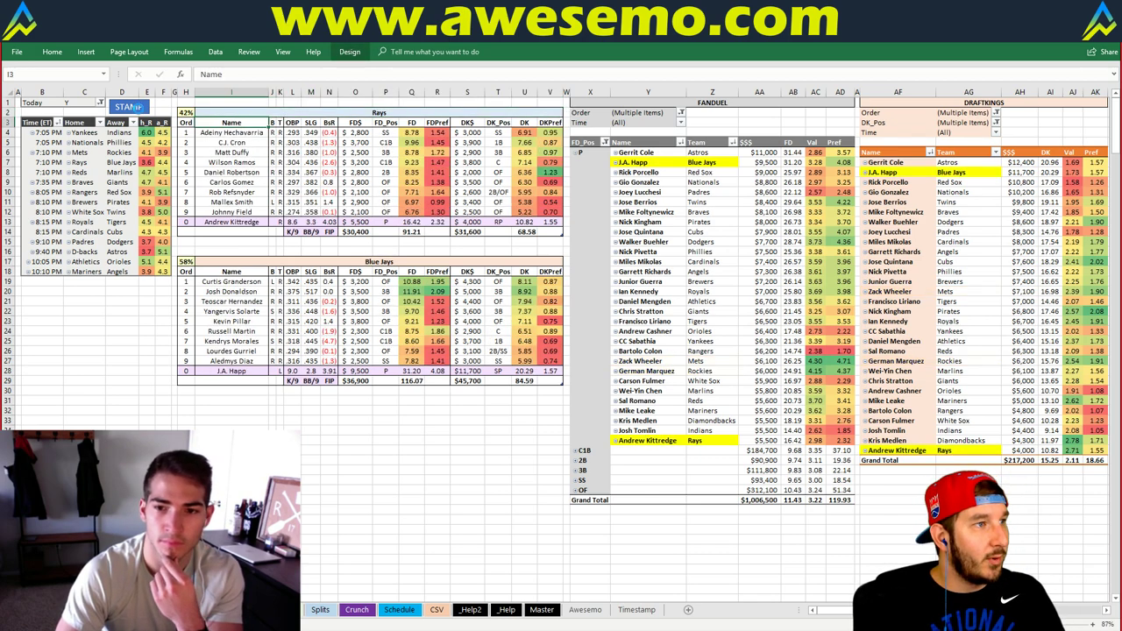
key("Up")
key("Up")
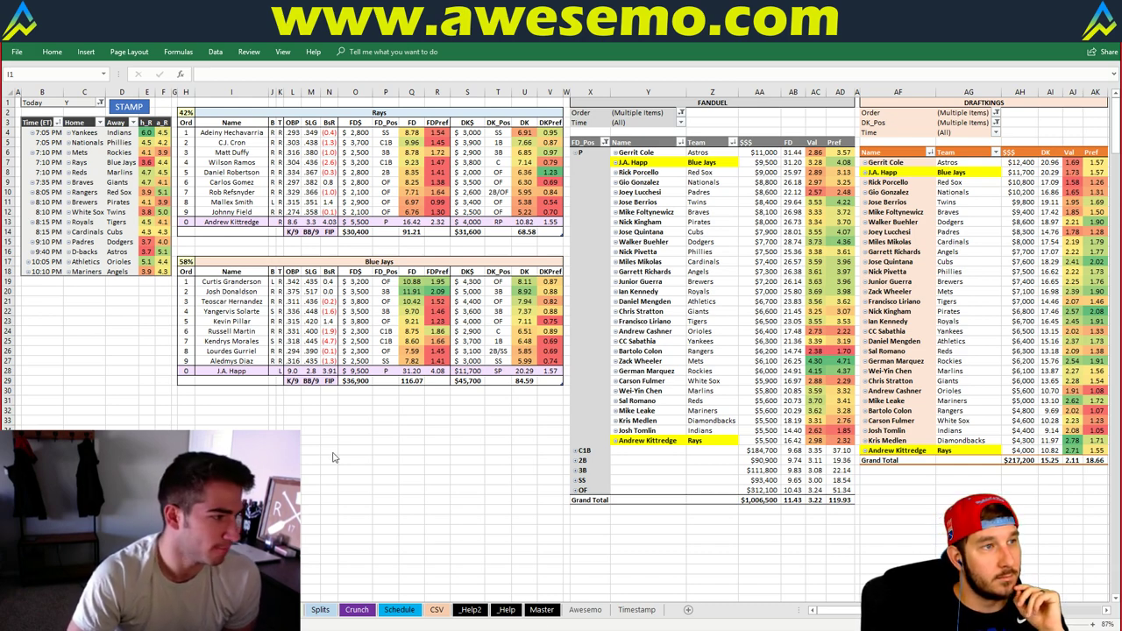
- Set the upper lineup table's team in cell I2 to Reds and select the cell above it
left_click(344, 103)
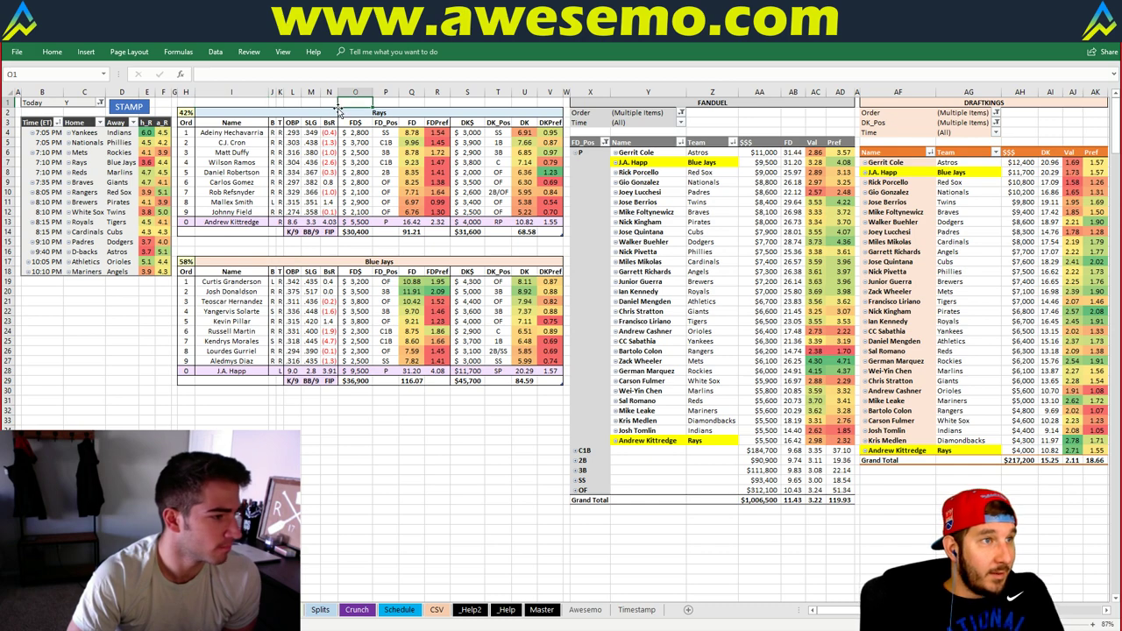
left_click(337, 112)
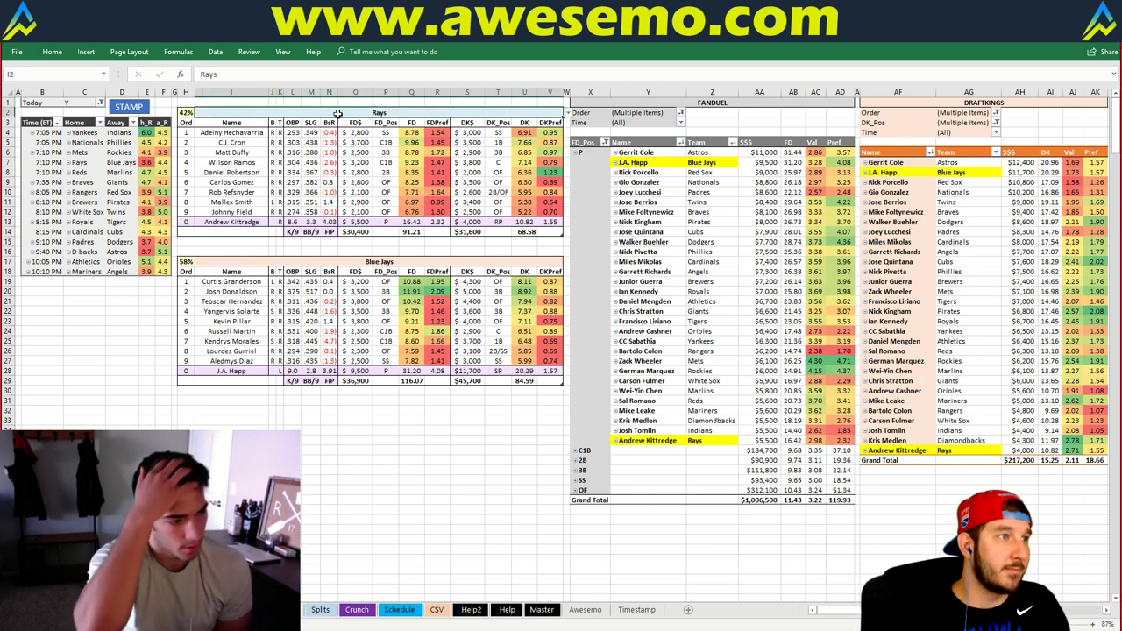
type("Reds")
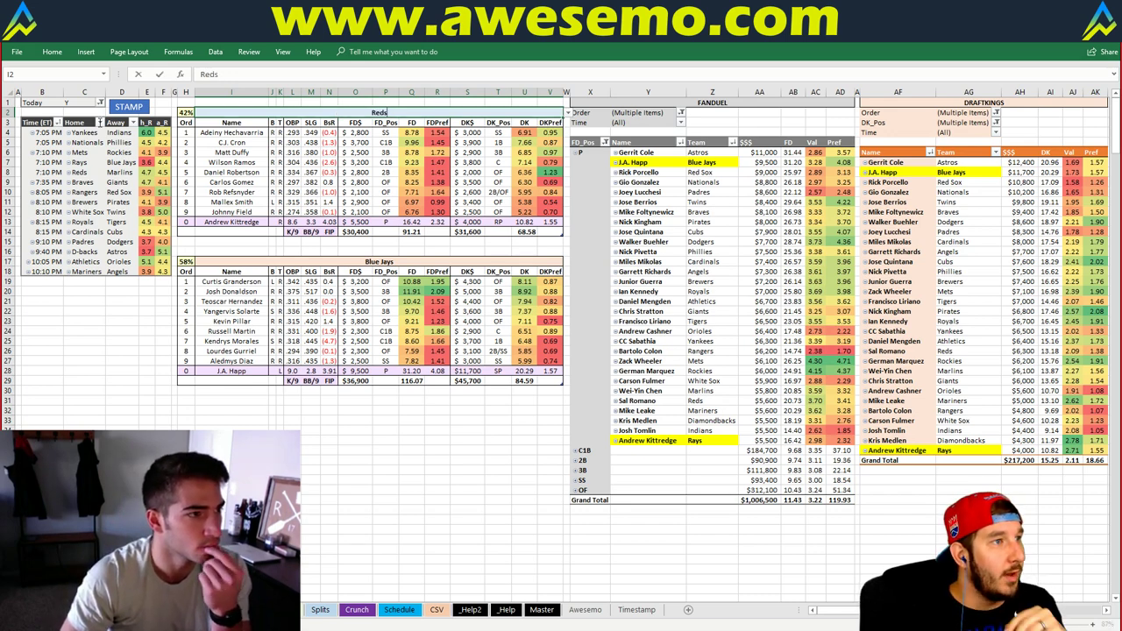
key("Return")
key("Up")
key("Up")
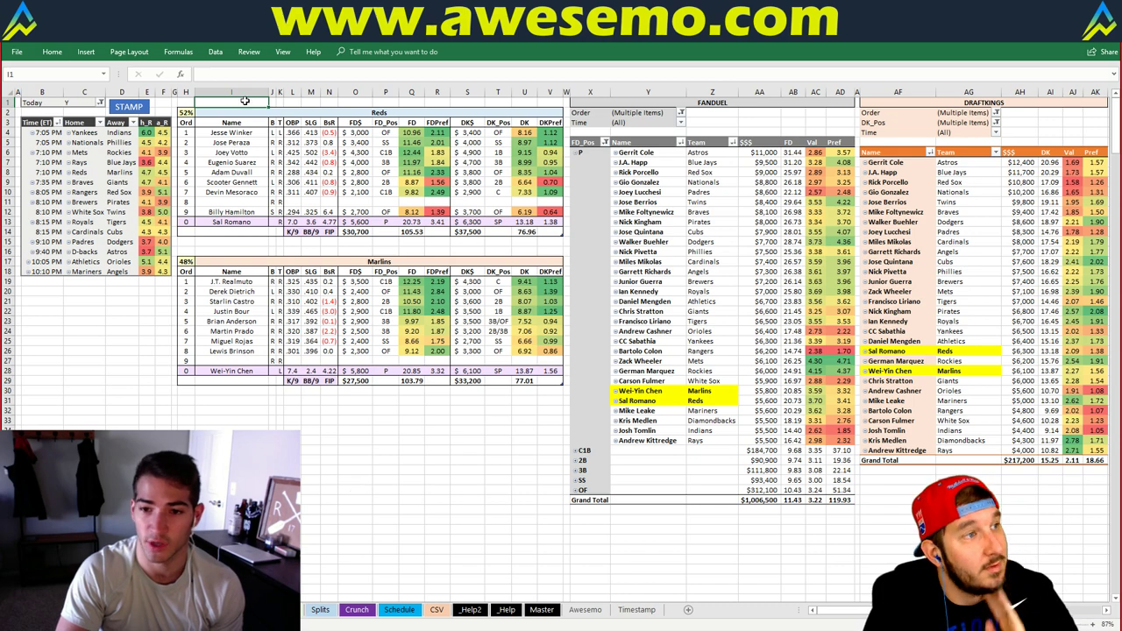
- Set the upper lineup table's team in cell I2 to Braves and select the cell above it
left_click(226, 111)
key("ctrl+shift+Right")
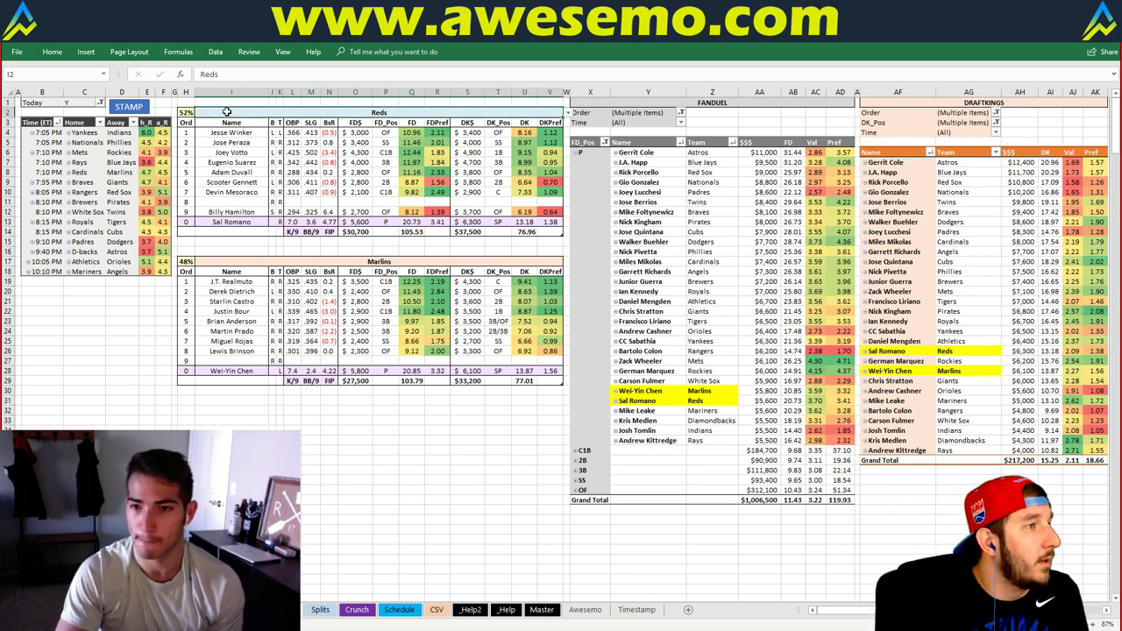
type("Braves")
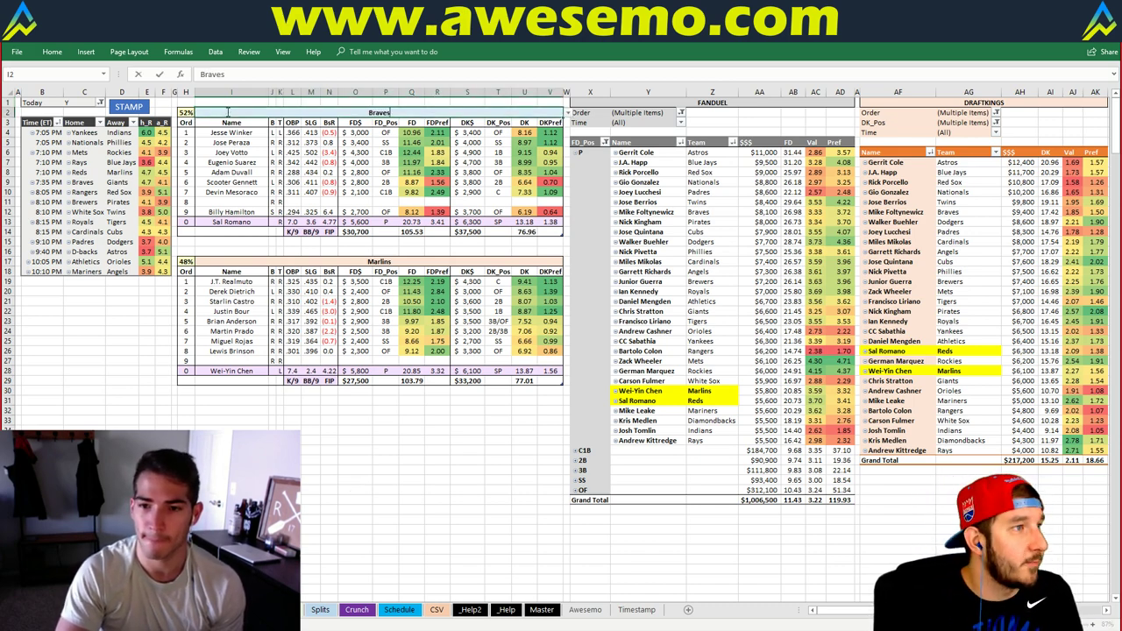
key("Return")
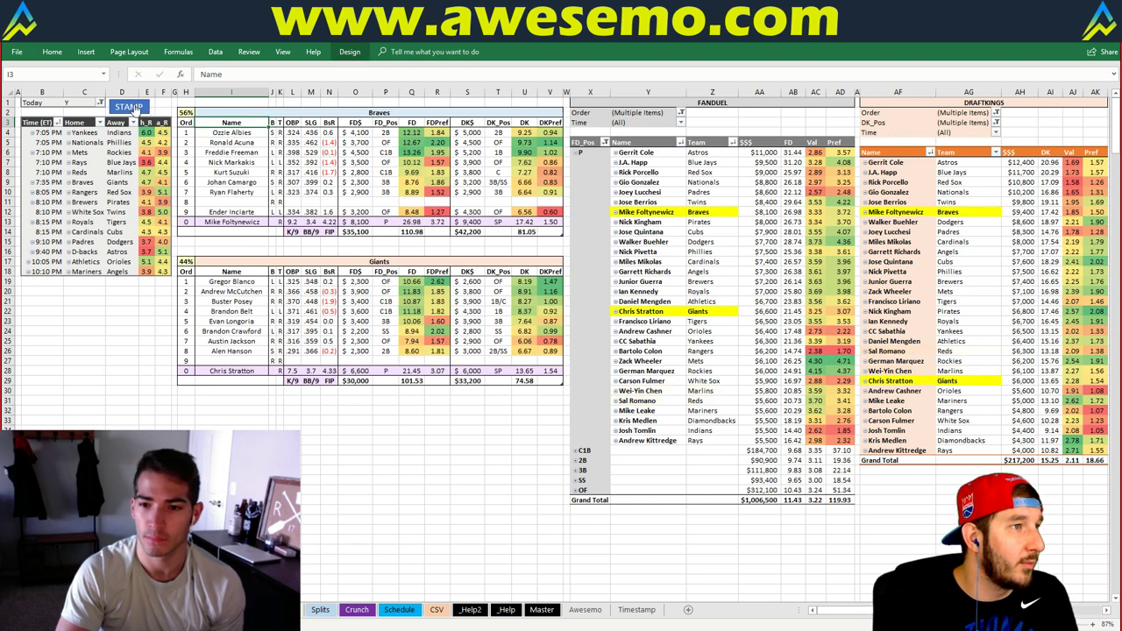
key("Up")
key("Up")
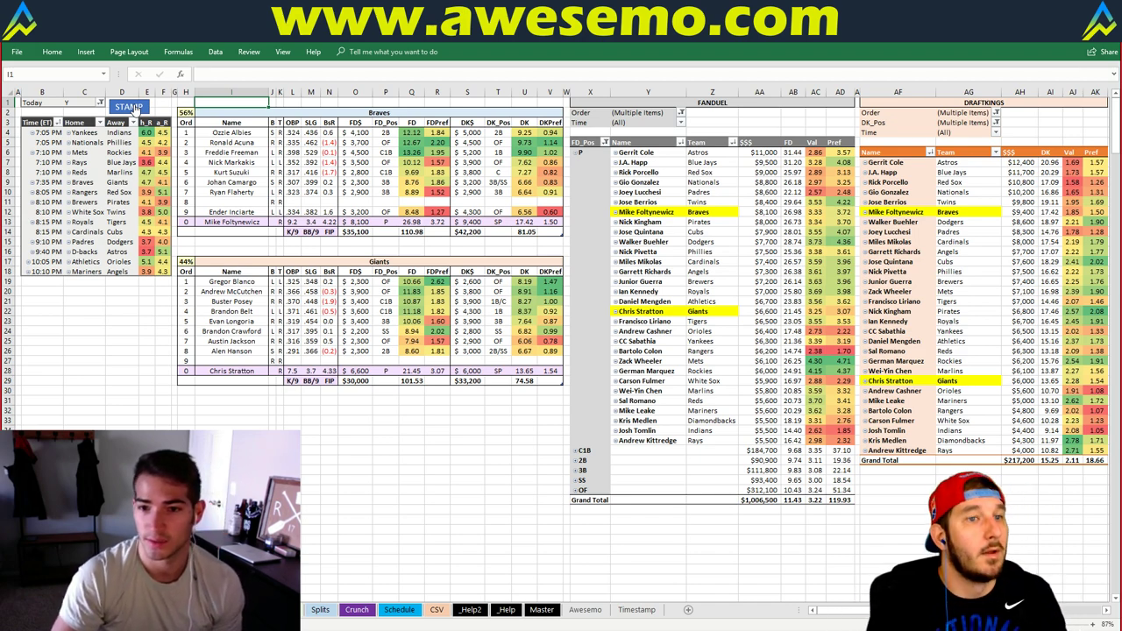
- Set the upper lineup table's team in cell I2 to Rangers and stamp this matchup
left_click(248, 152)
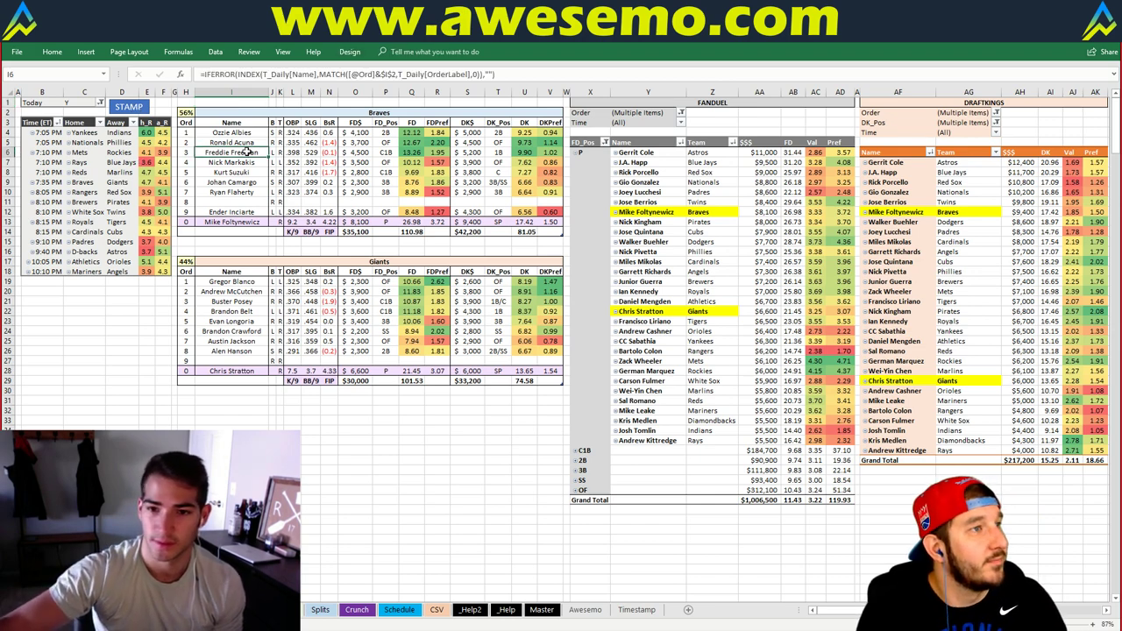
left_click(310, 112)
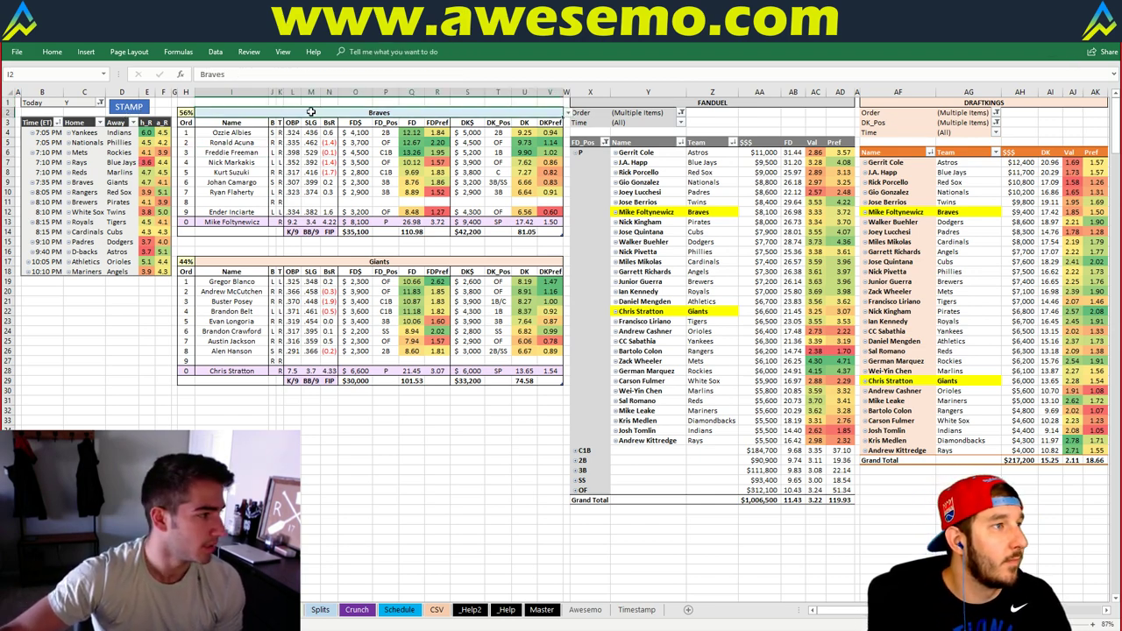
type("Rangers")
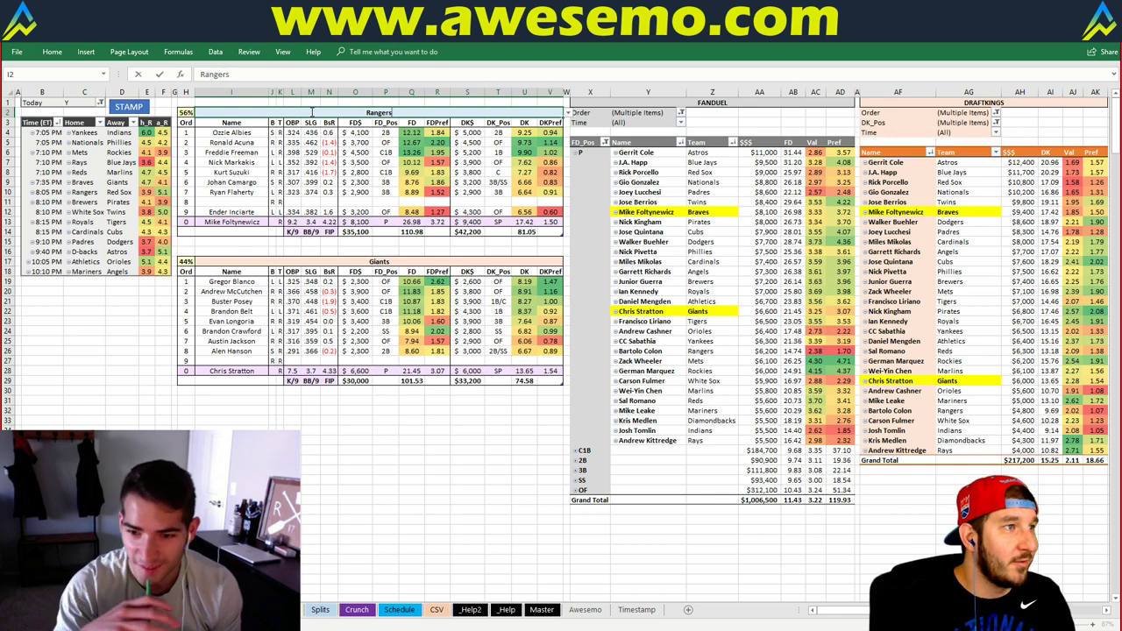
key("Return")
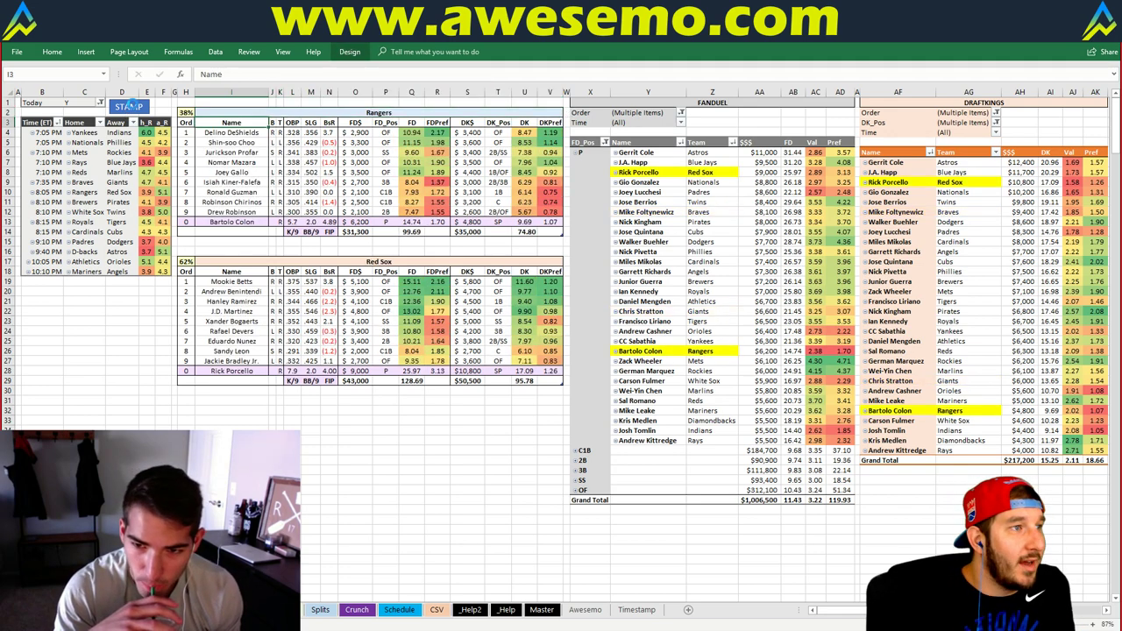
left_click(130, 107)
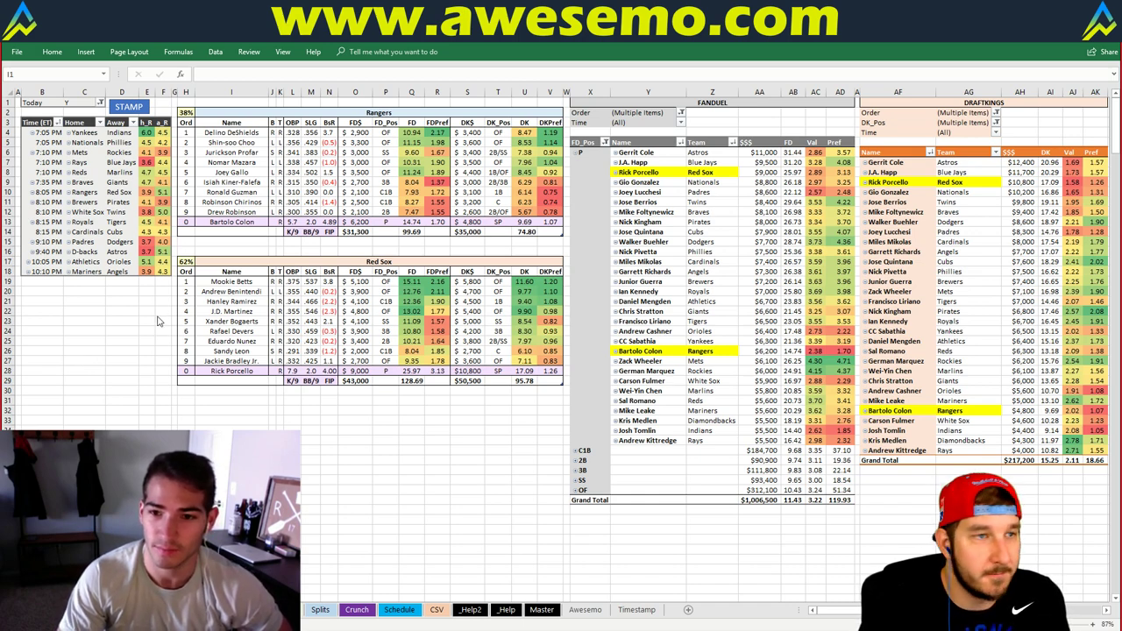
- Set the upper lineup table's team in cell I2 to Brewers and select the cell above it
key("alt+Tab")
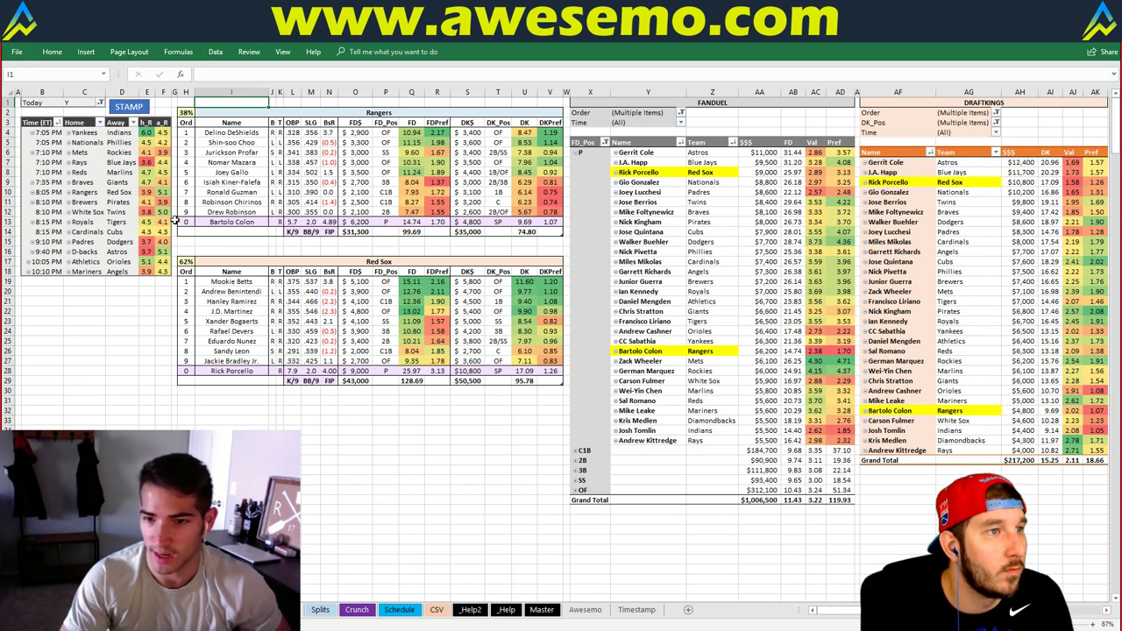
left_click(264, 112)
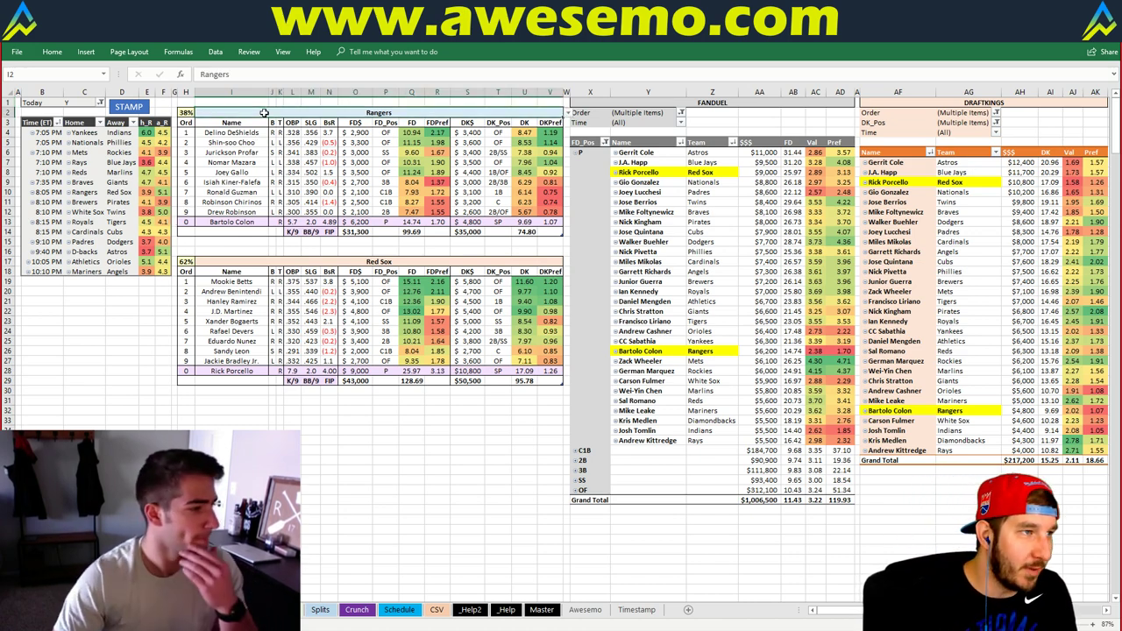
type("Brewers")
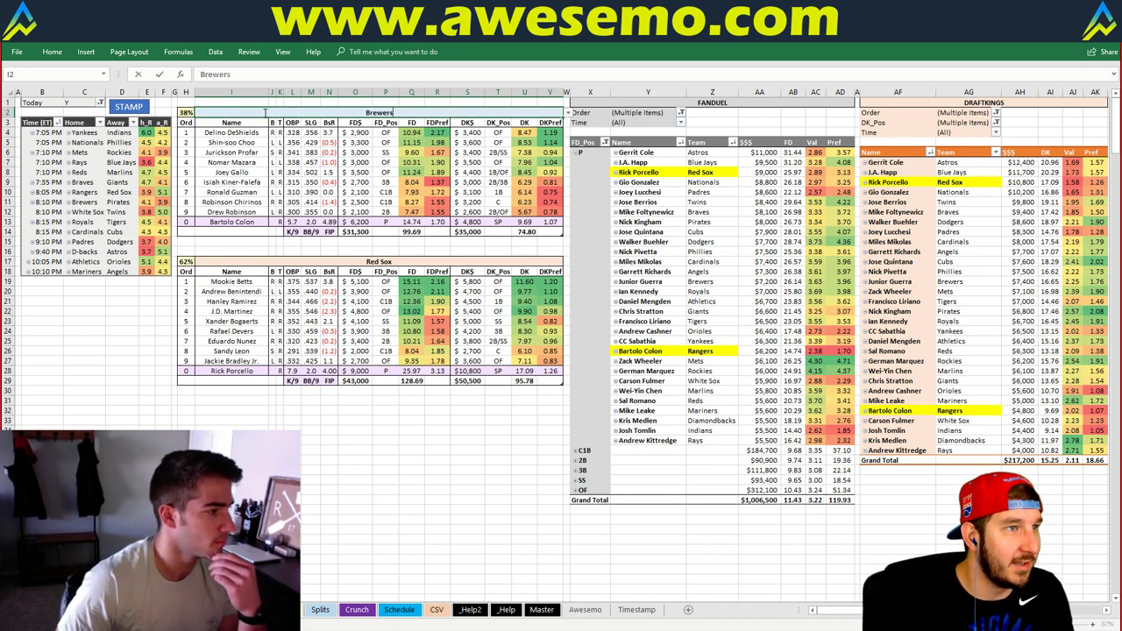
key("Return")
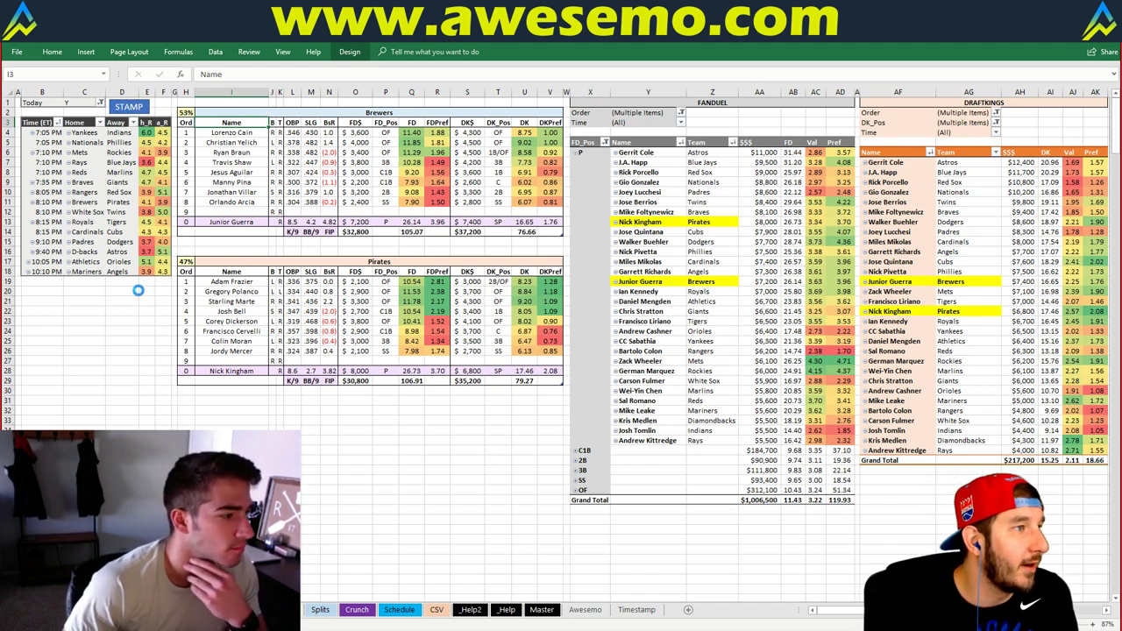
key("Up")
key("Up")
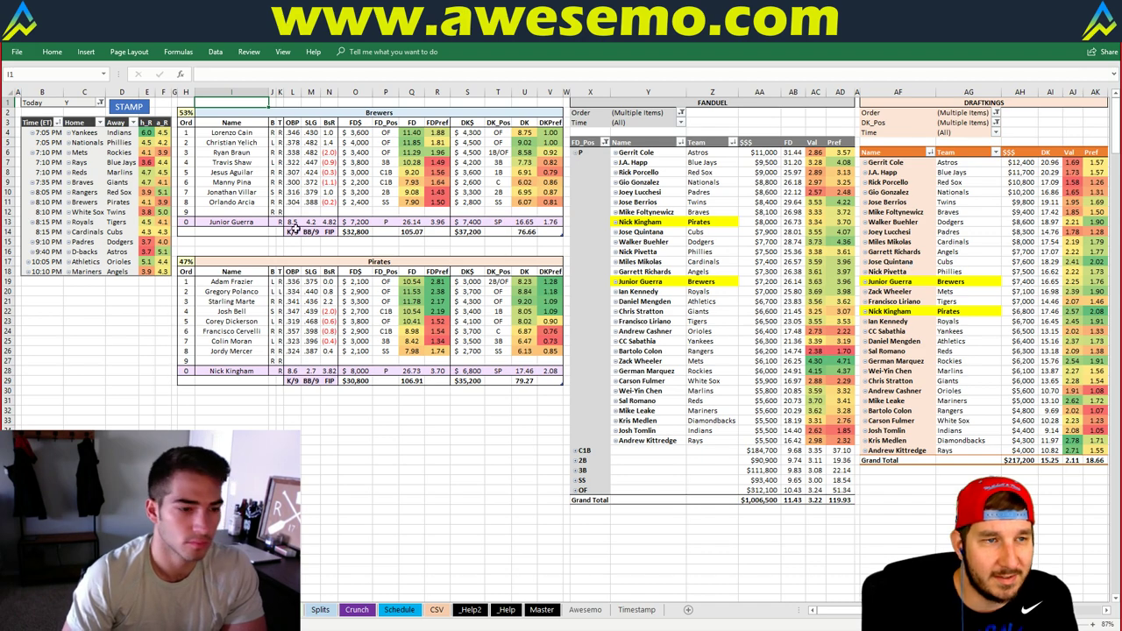
left_click(63, 291)
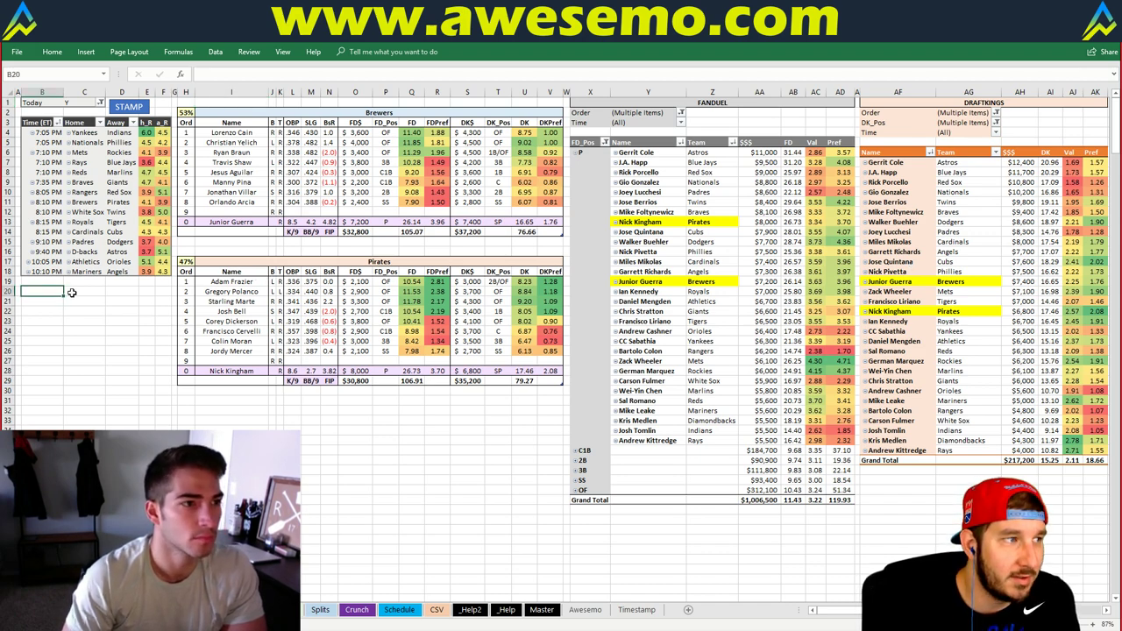
left_click(75, 290)
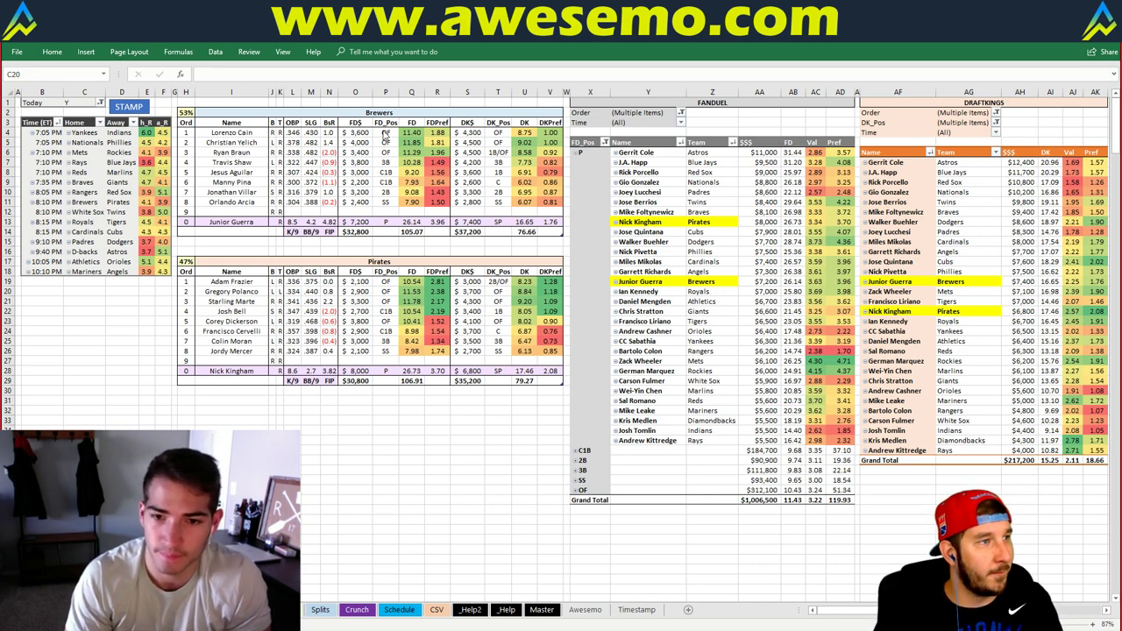
- Set the upper lineup table's team in cell I2 to White Sox and stamp this matchup
left_click(292, 112)
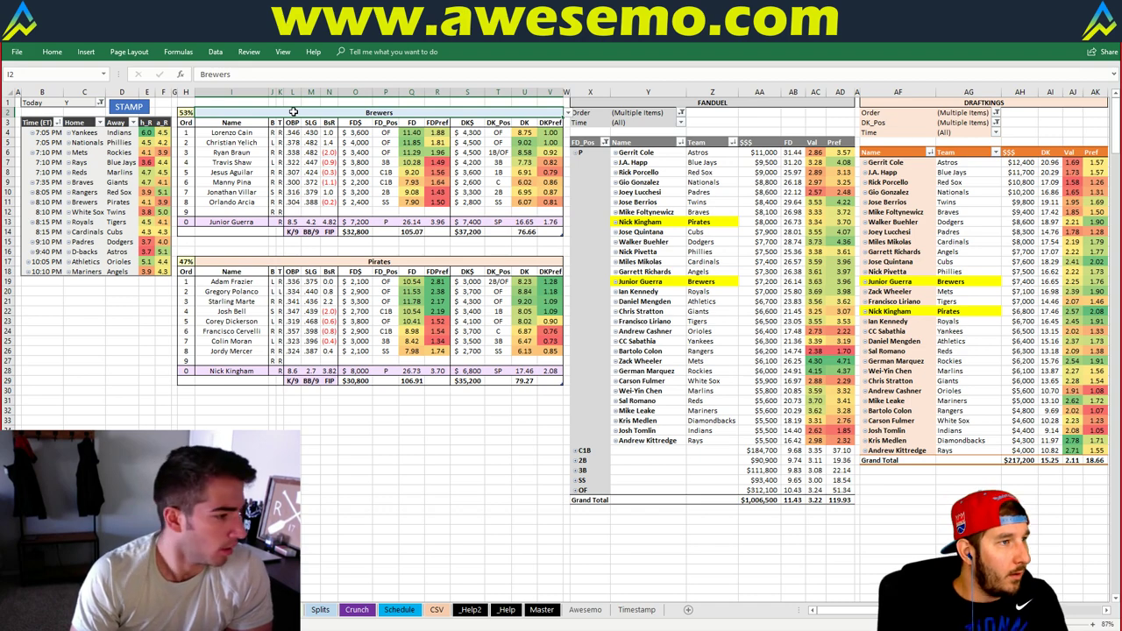
type("White Sox")
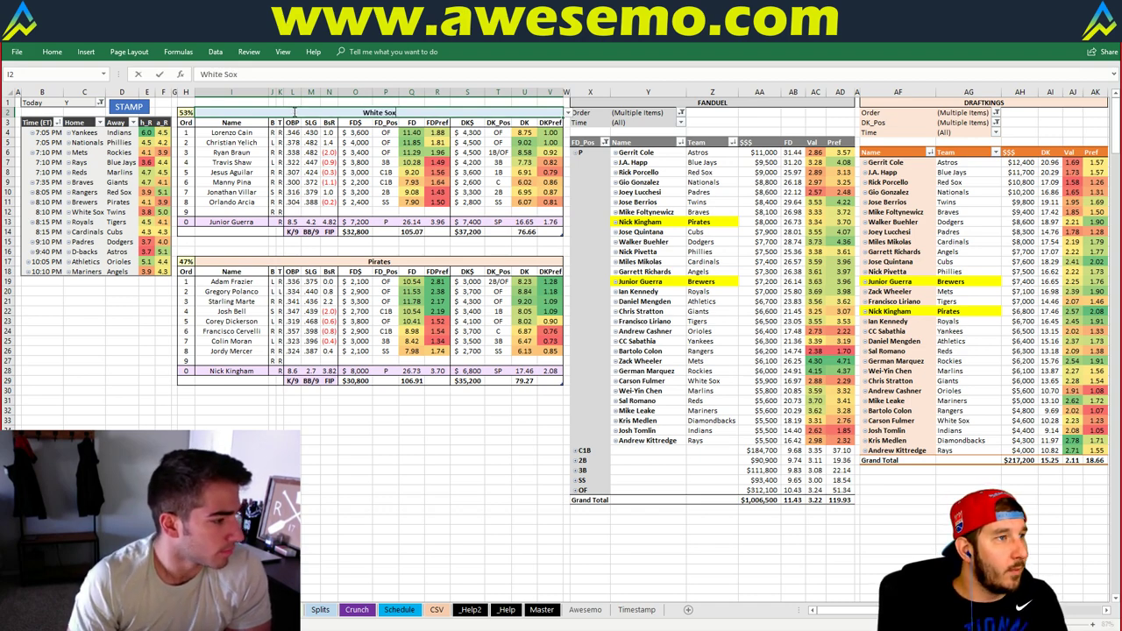
key("Return")
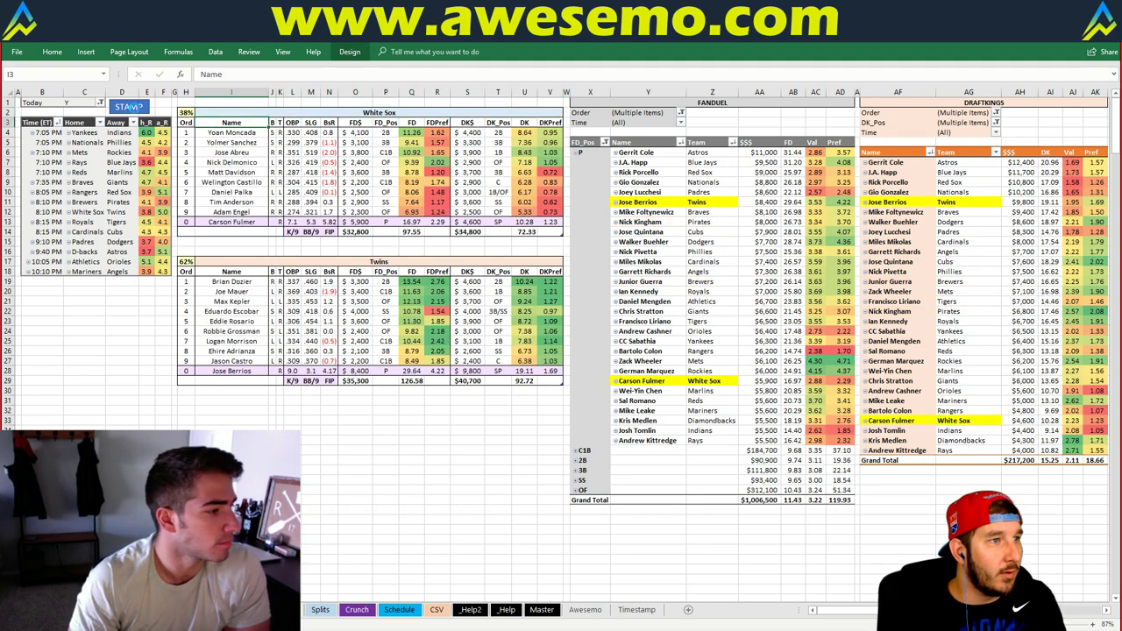
left_click(128, 106)
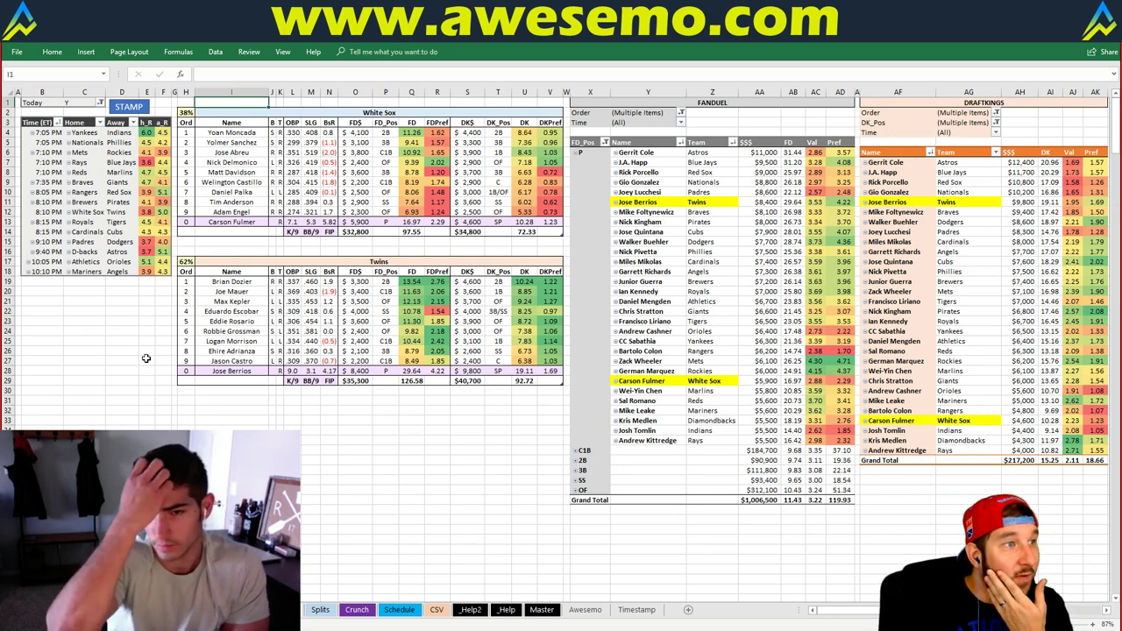
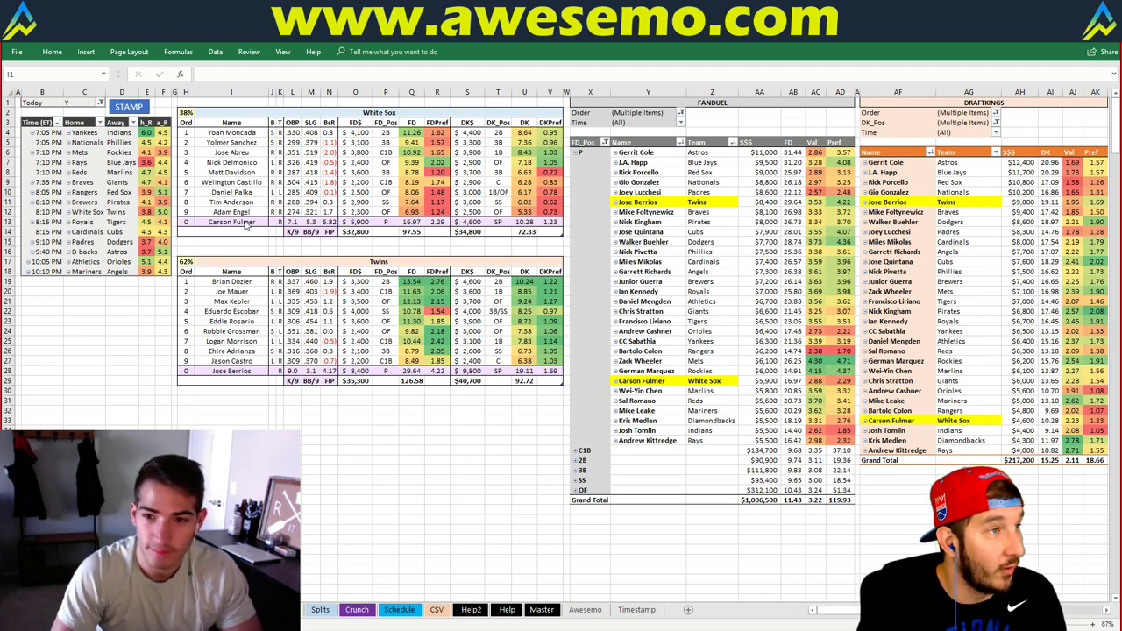
- Set the upper lineup table's team in cell I2 to Royals to load its matchup
left_click(496, 152)
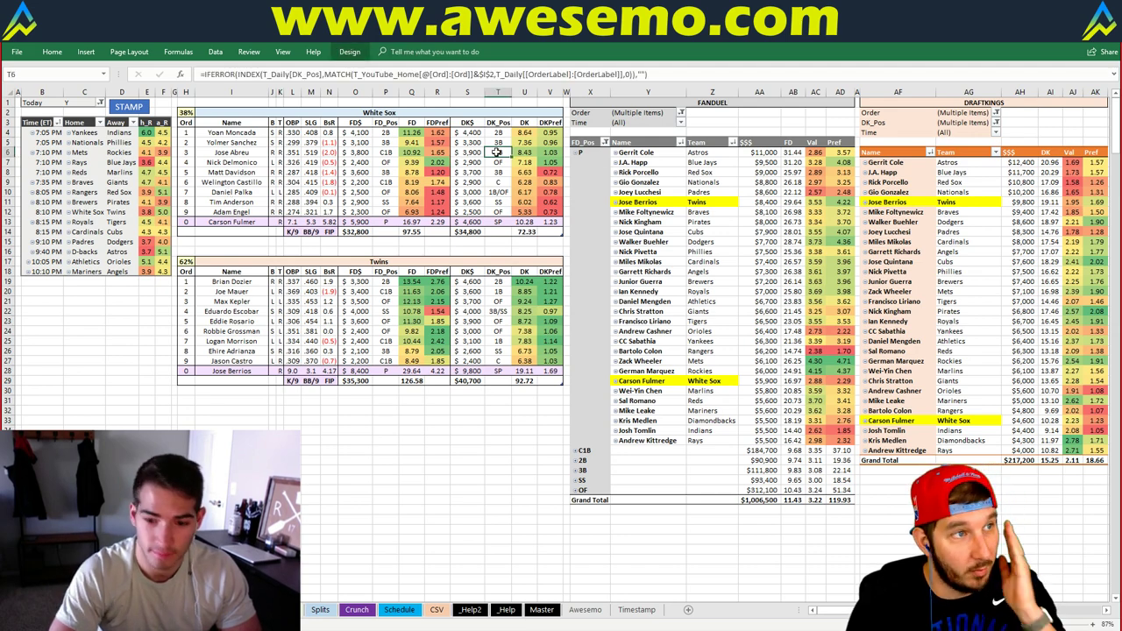
left_click(353, 114)
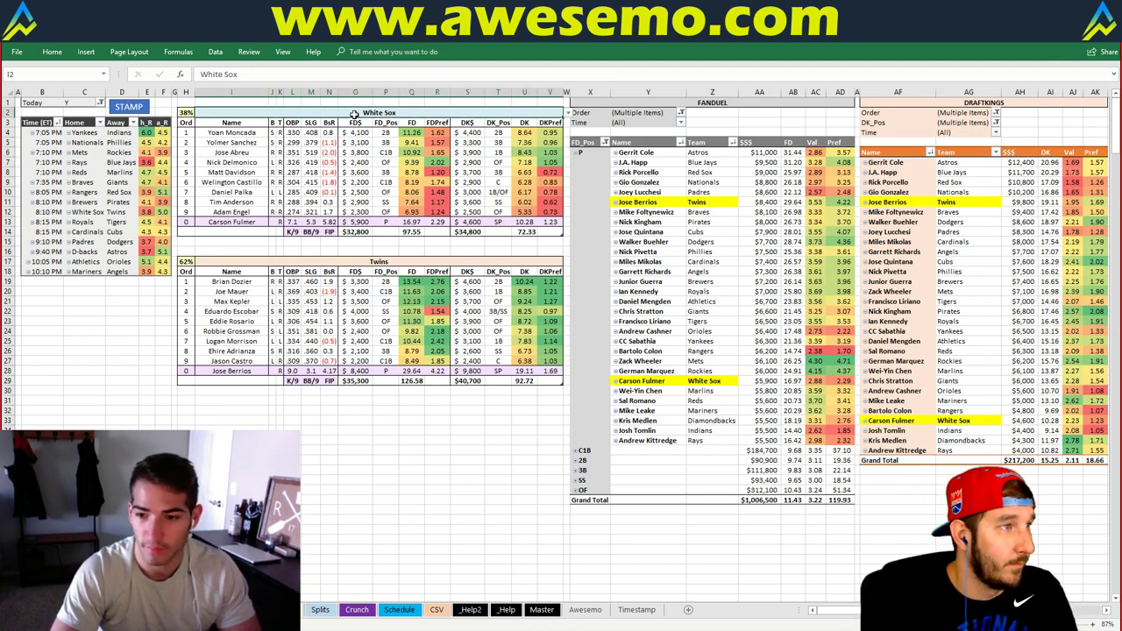
type("Royal")
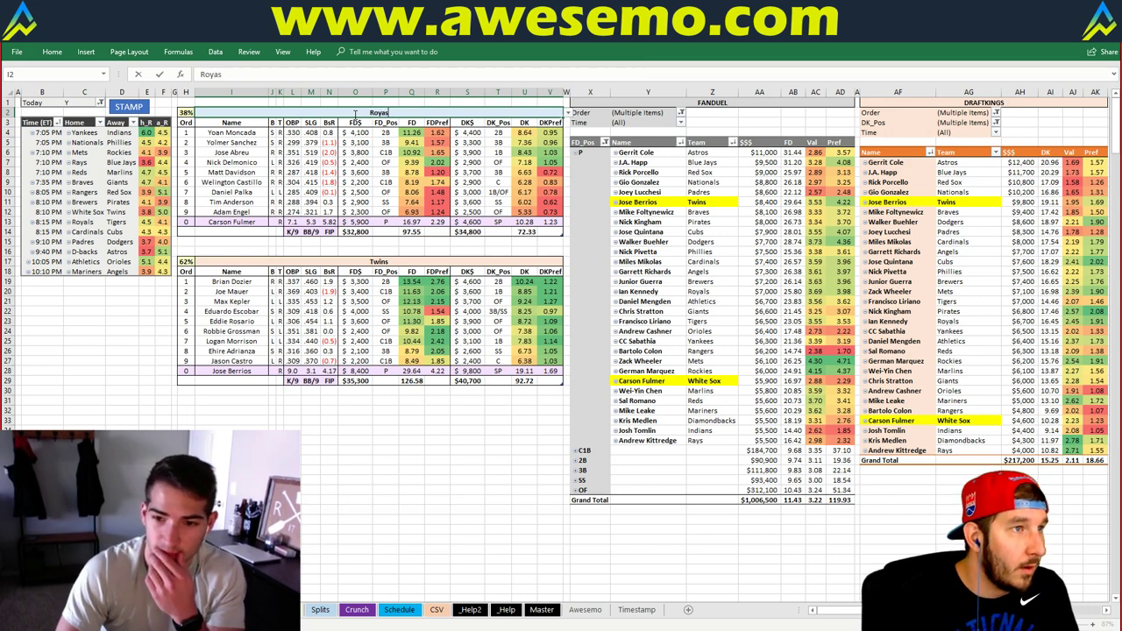
type("s")
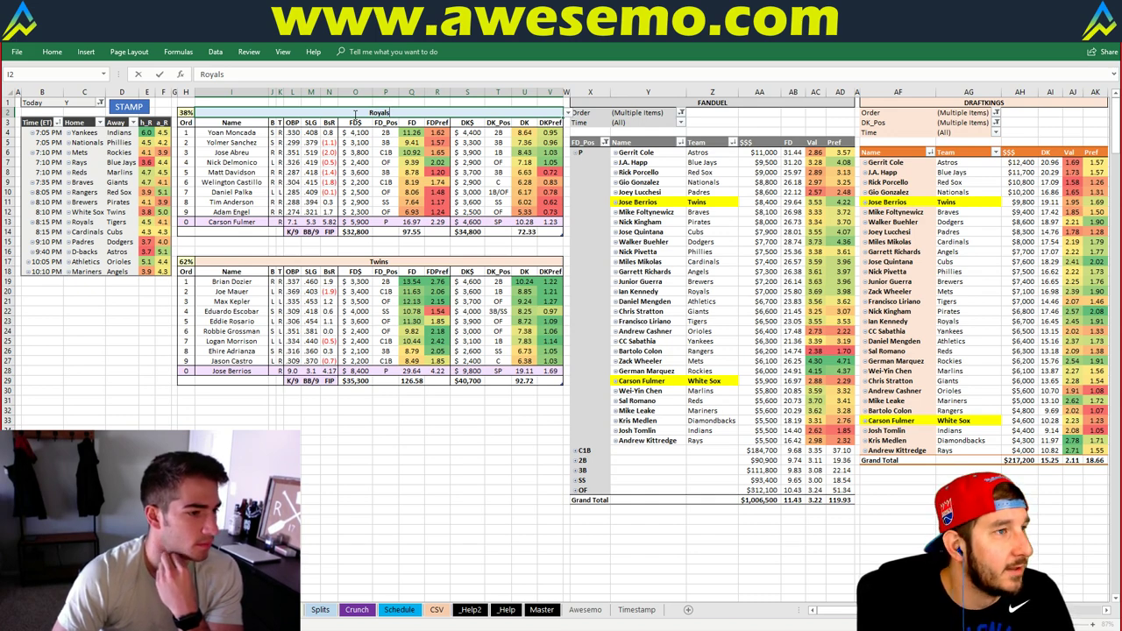
key("Return")
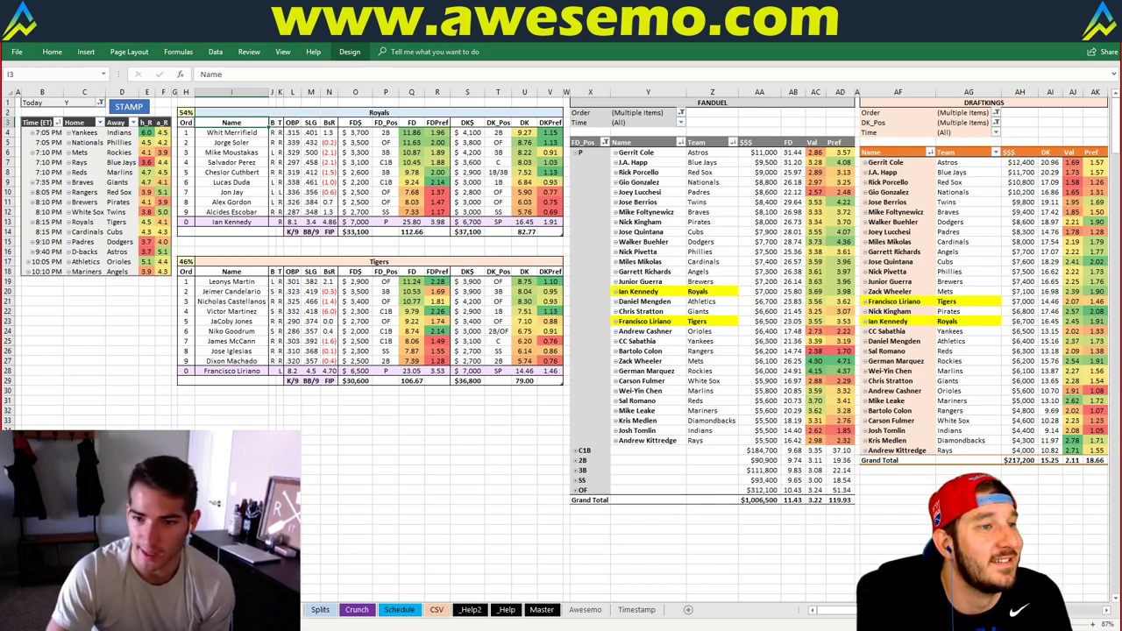
- Set the upper lineup table's team in cell I2 to Cardinals and select the cell above it
left_click(313, 140)
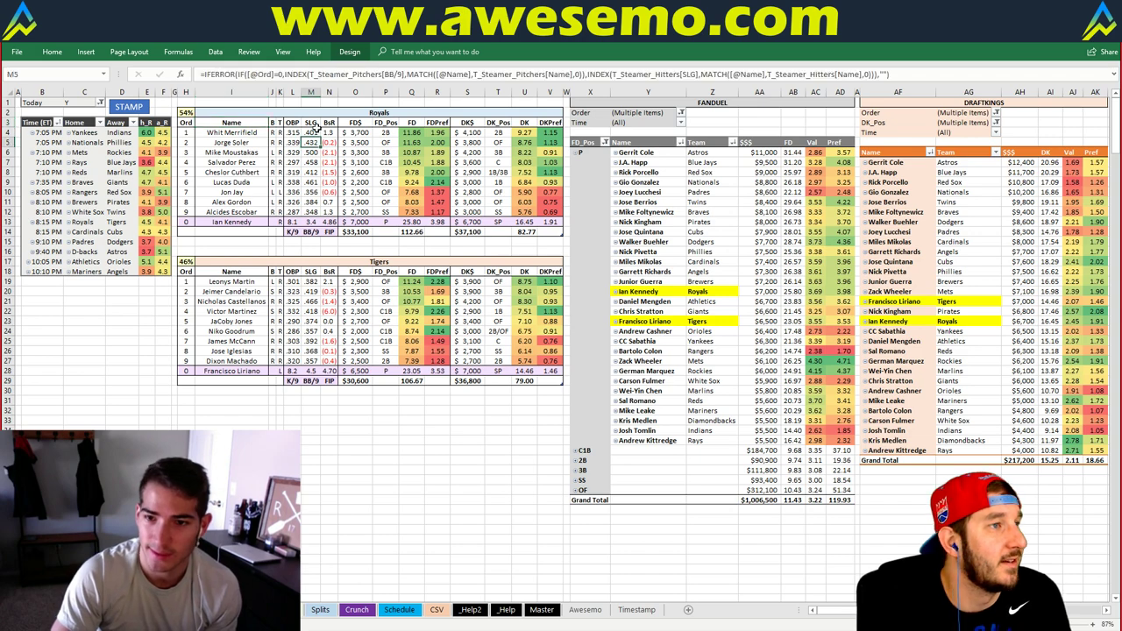
left_click(321, 112)
type("Cardinals")
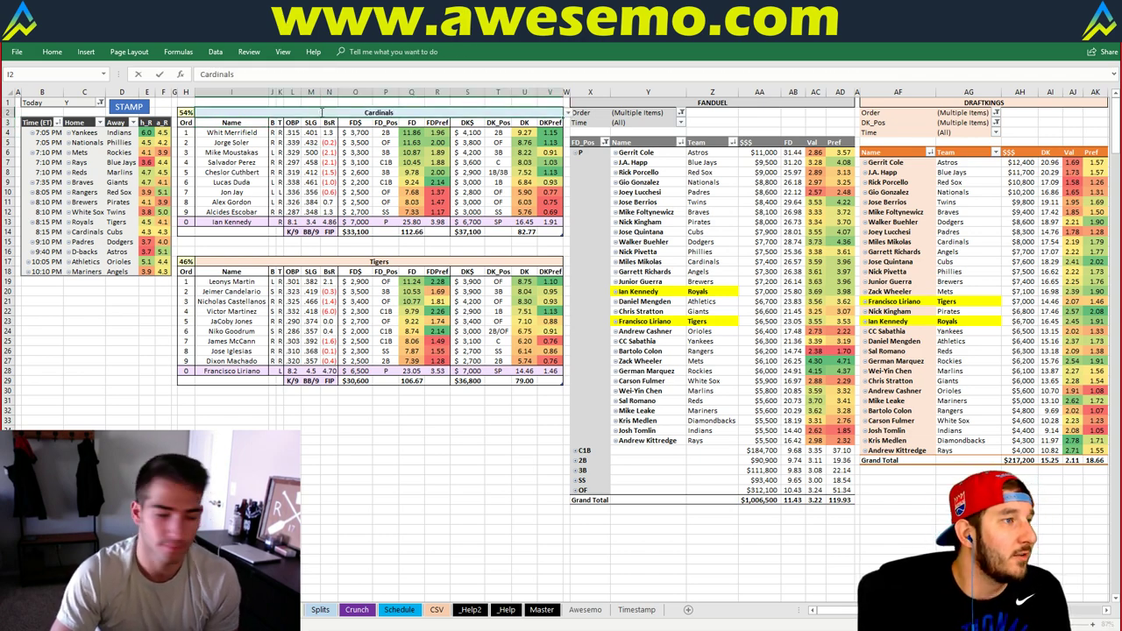
key("Return")
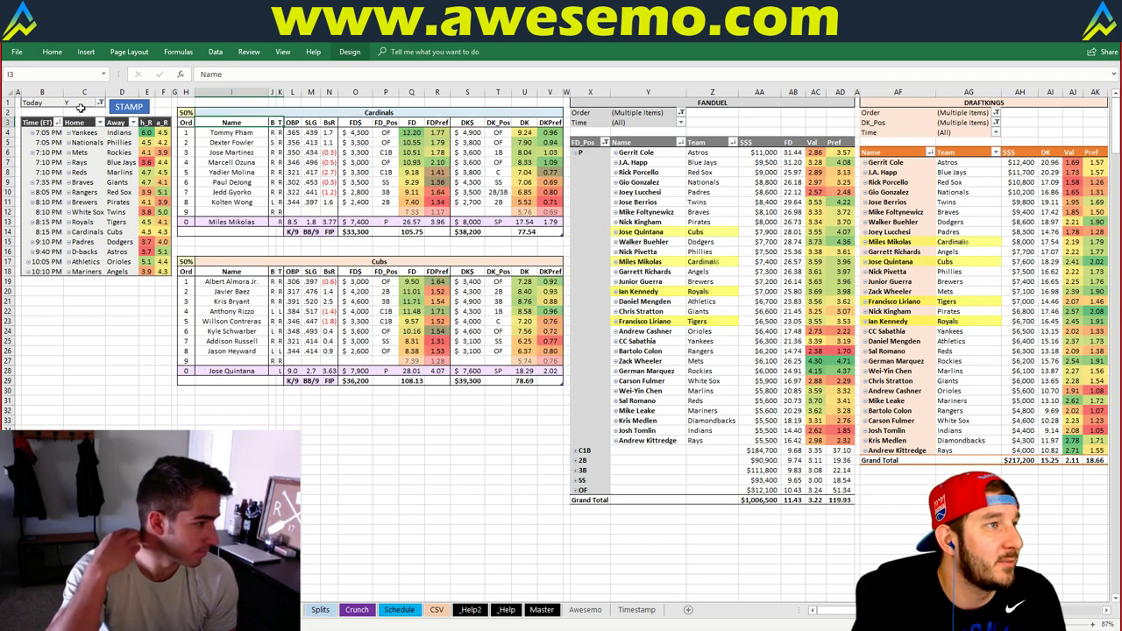
key("Up")
key("Up")
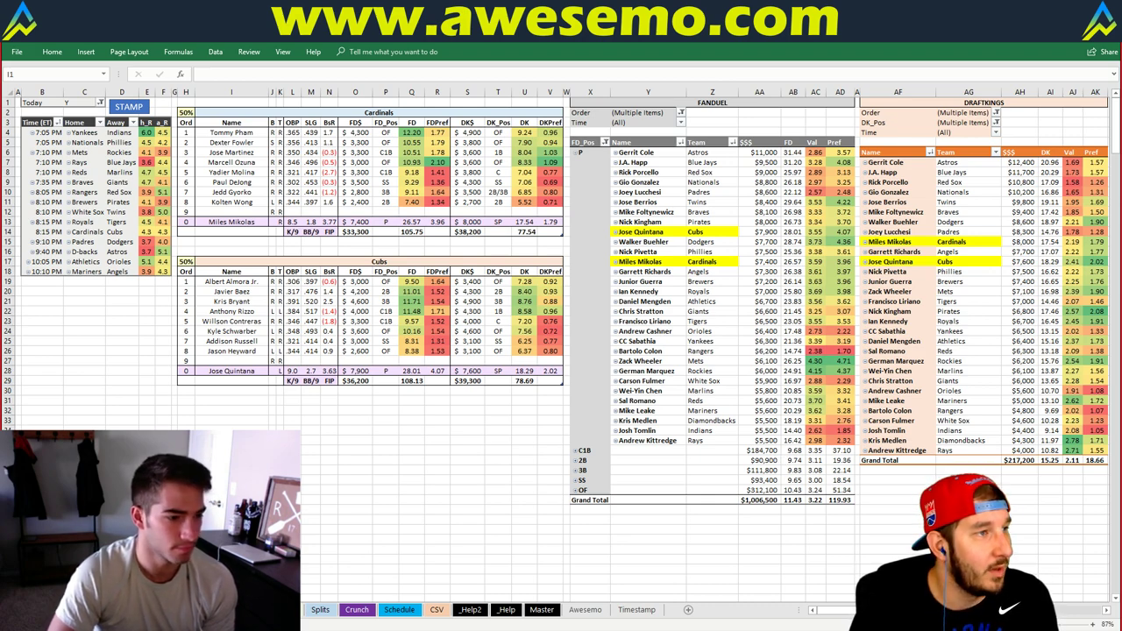
- Set the upper lineup table's team in cell I2 to Padres and stamp this matchup
left_click(254, 409)
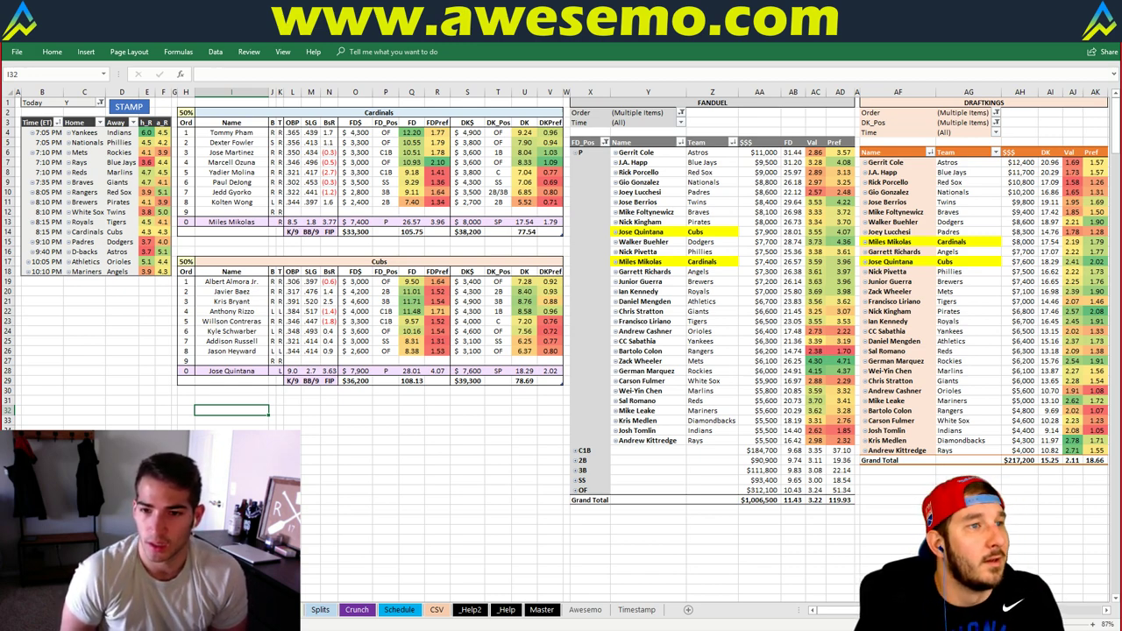
left_click(237, 113)
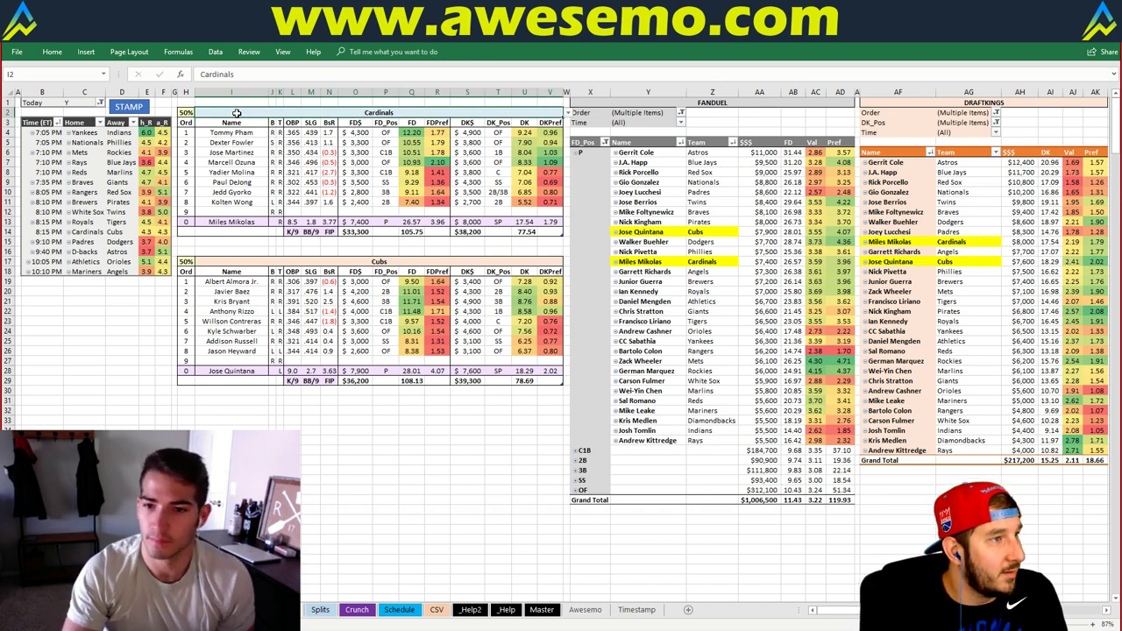
type("Padres")
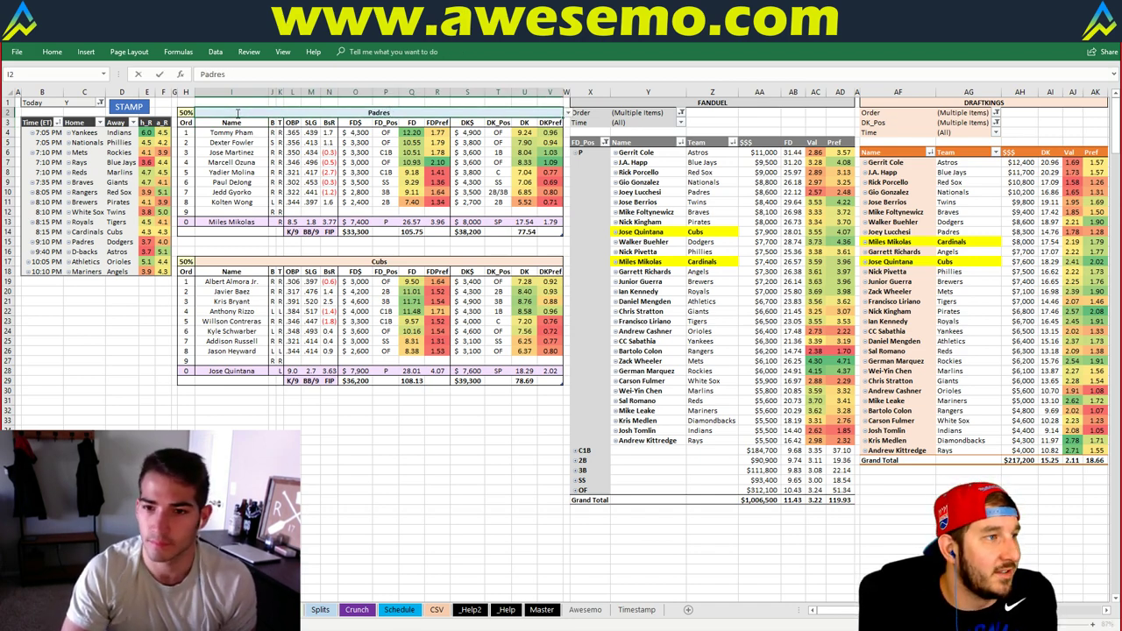
key("Return")
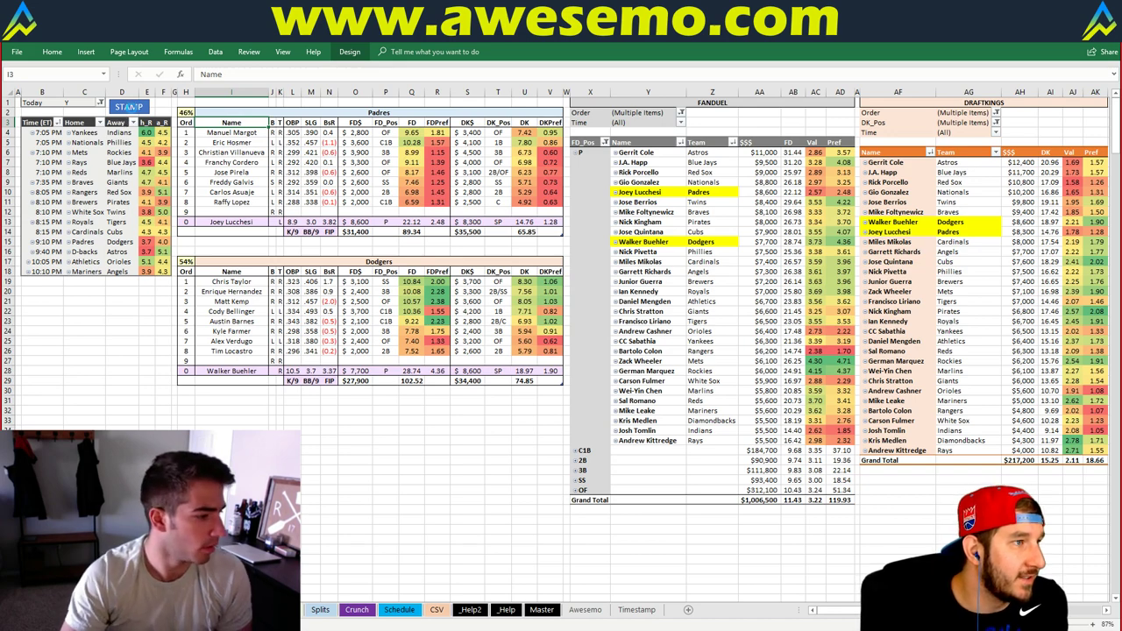
left_click(128, 106)
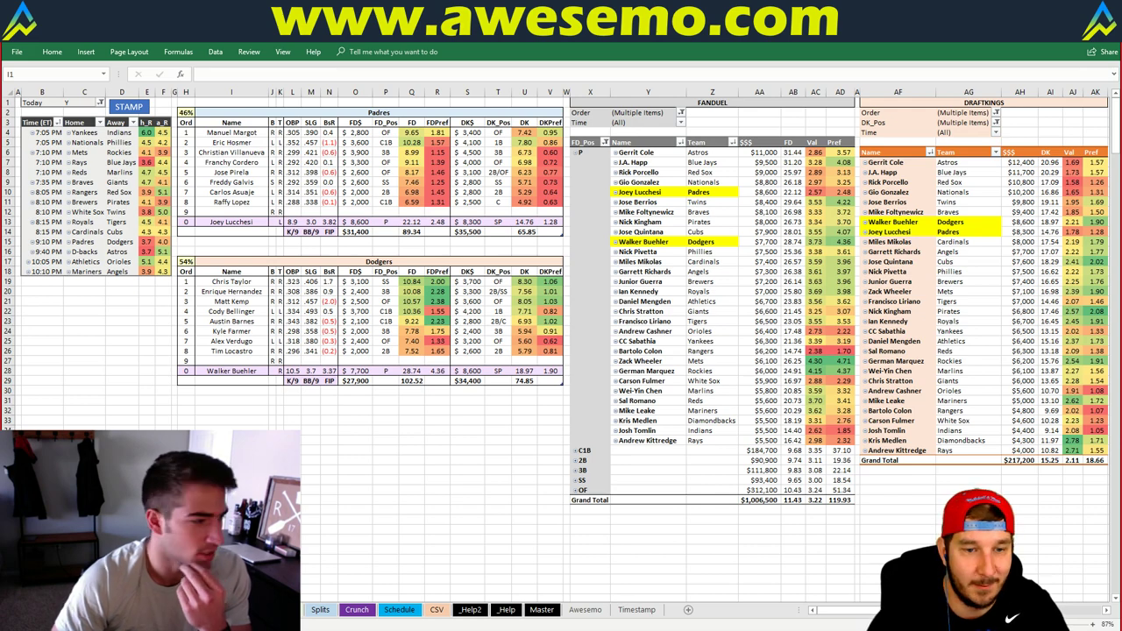
key("super+alt+d")
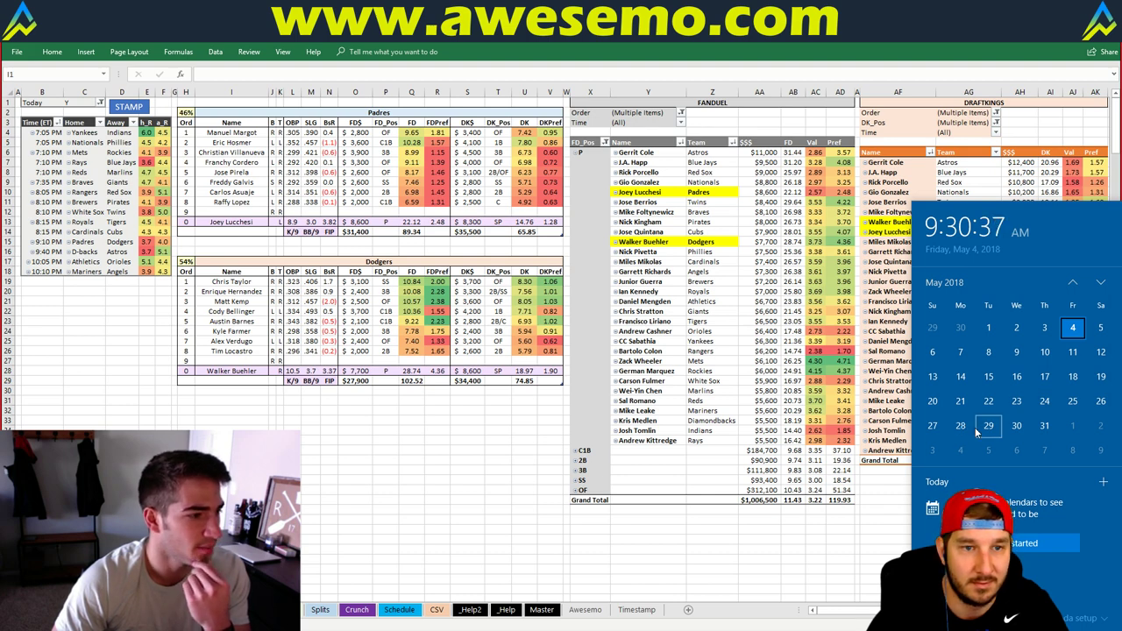
key("Escape")
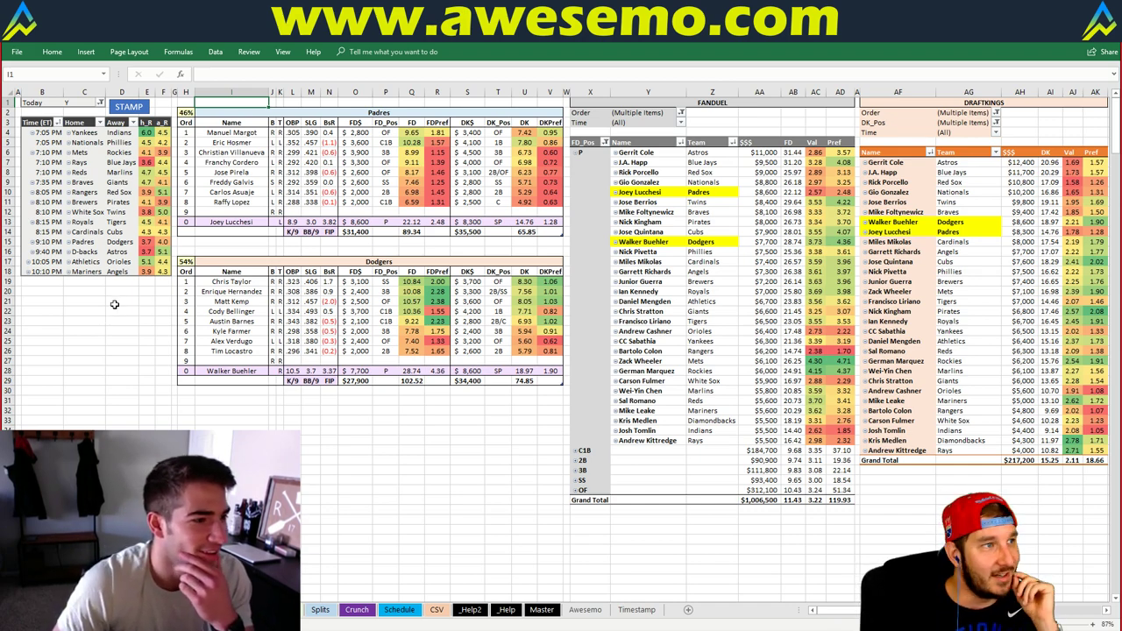
left_click(110, 302)
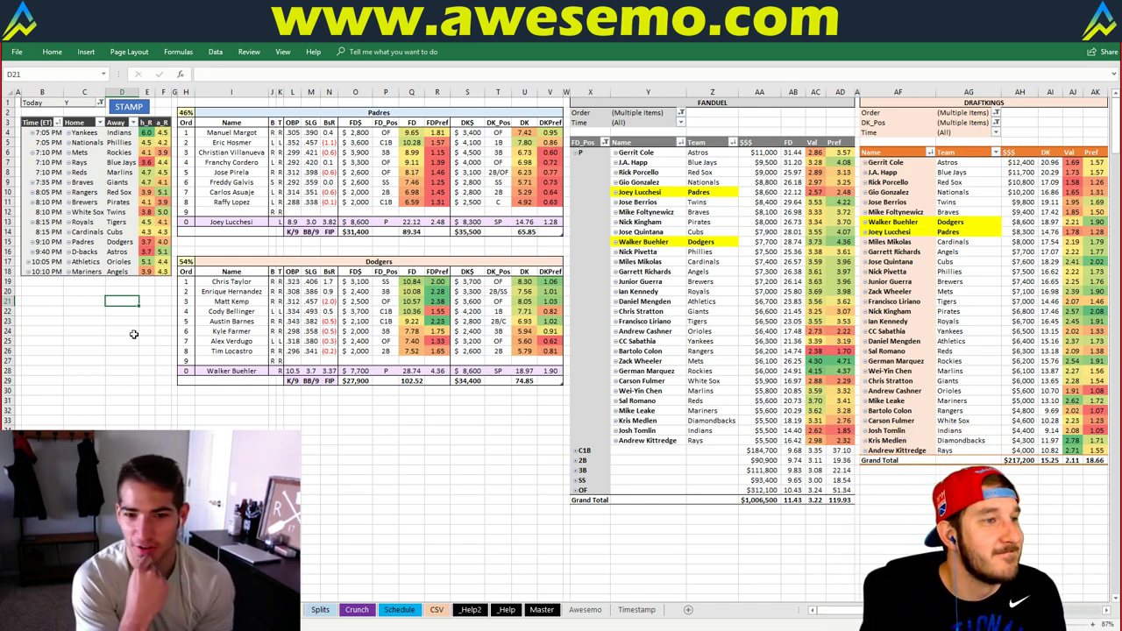
left_click(161, 313)
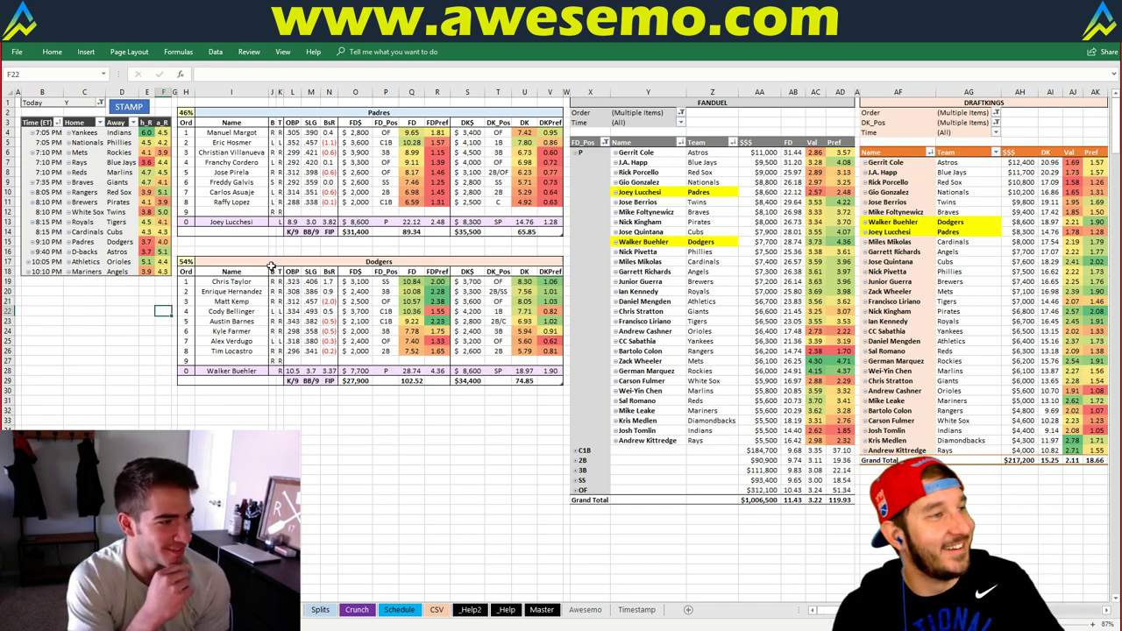
left_click(296, 152)
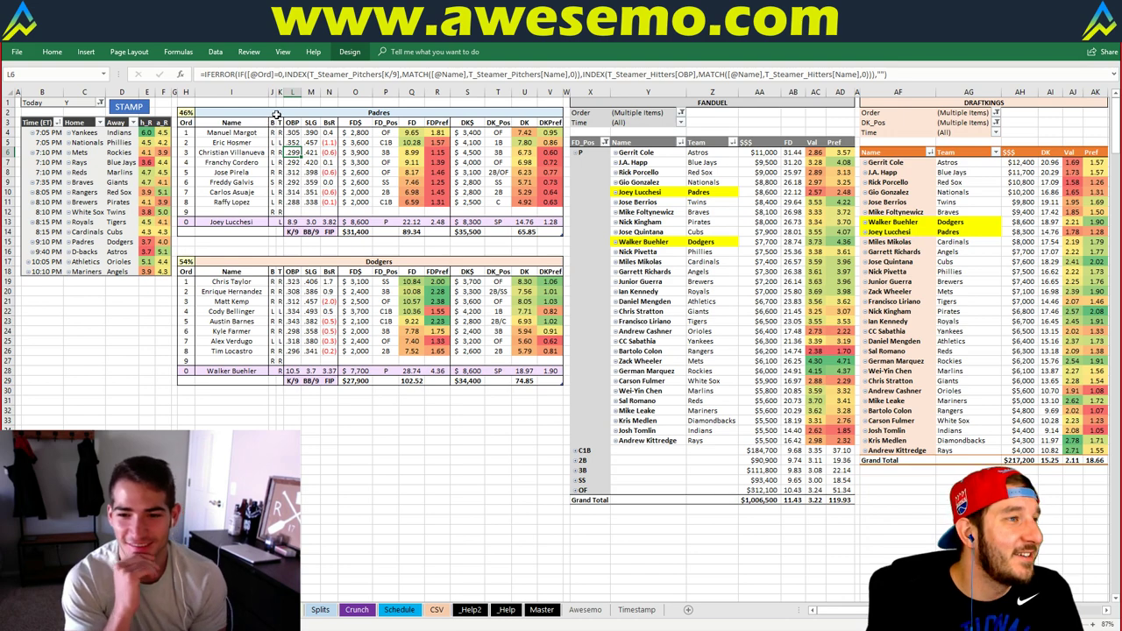
- Set the upper lineup table's team in cell I2 to Diamondbacks and stamp this matchup
left_click(279, 112)
type("Diamondbacks")
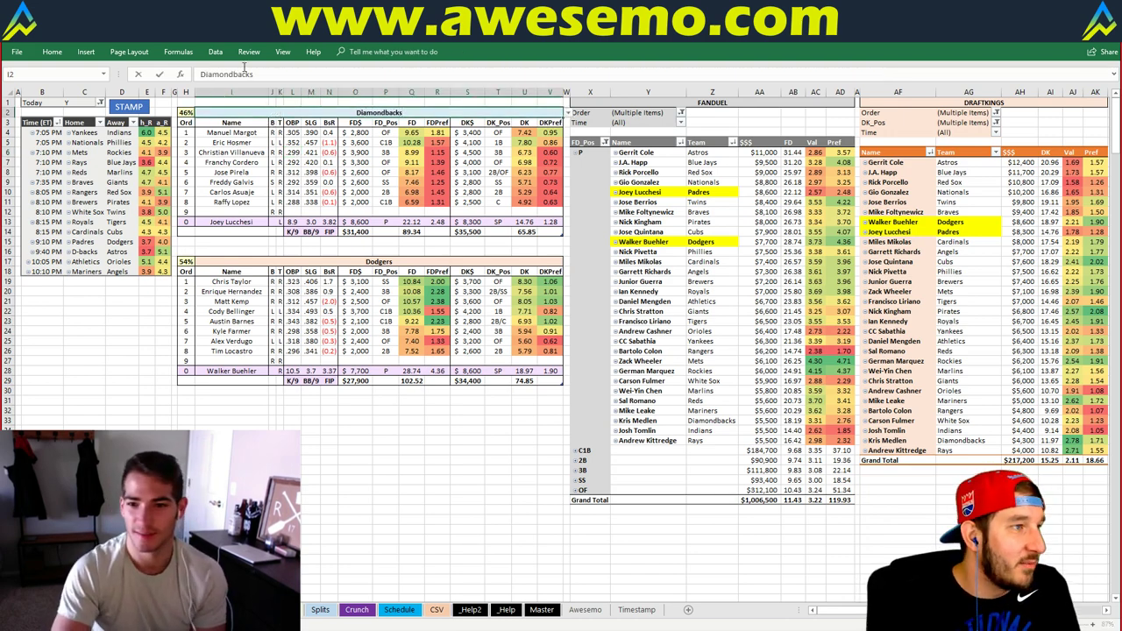
key("Return")
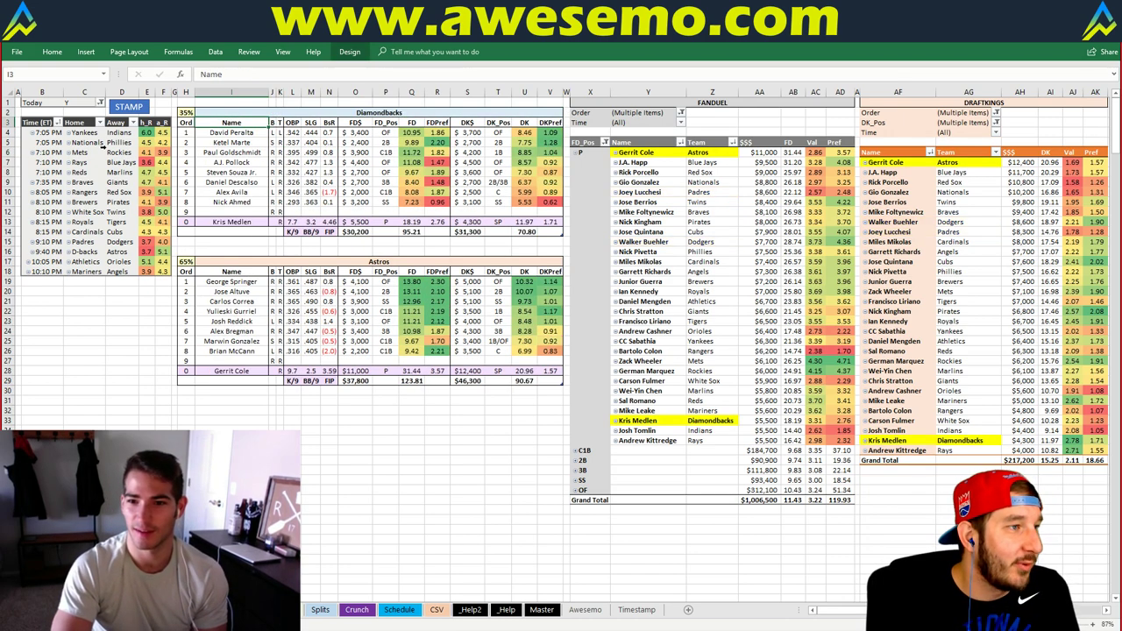
left_click(134, 107)
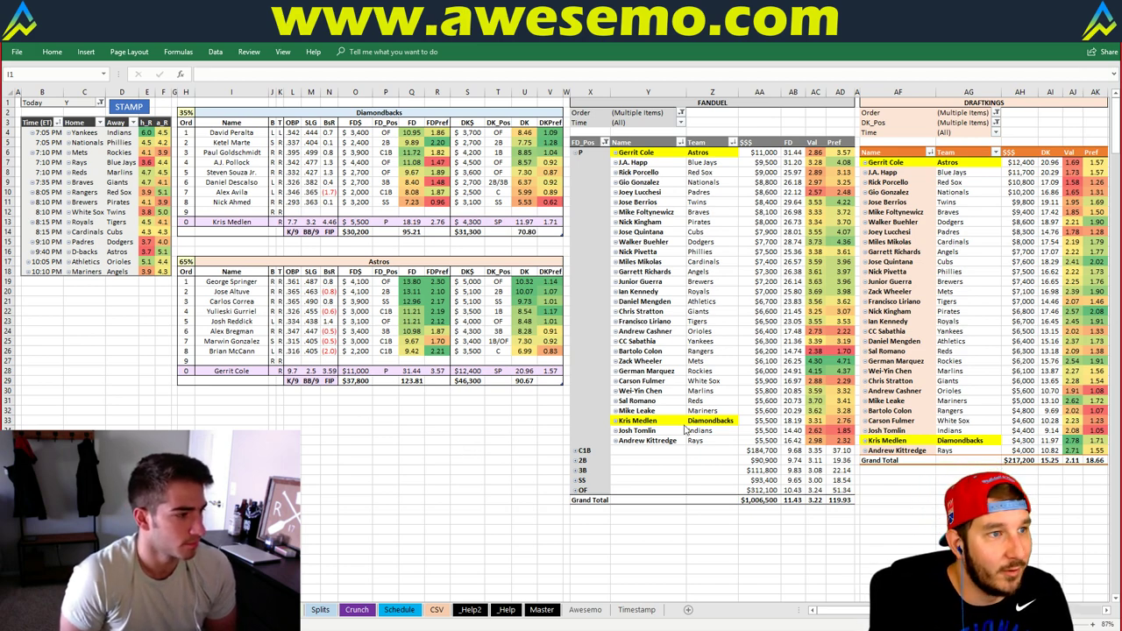
- Set the upper lineup table's team in cell I2 to Athletics to load its matchup
left_click(278, 417)
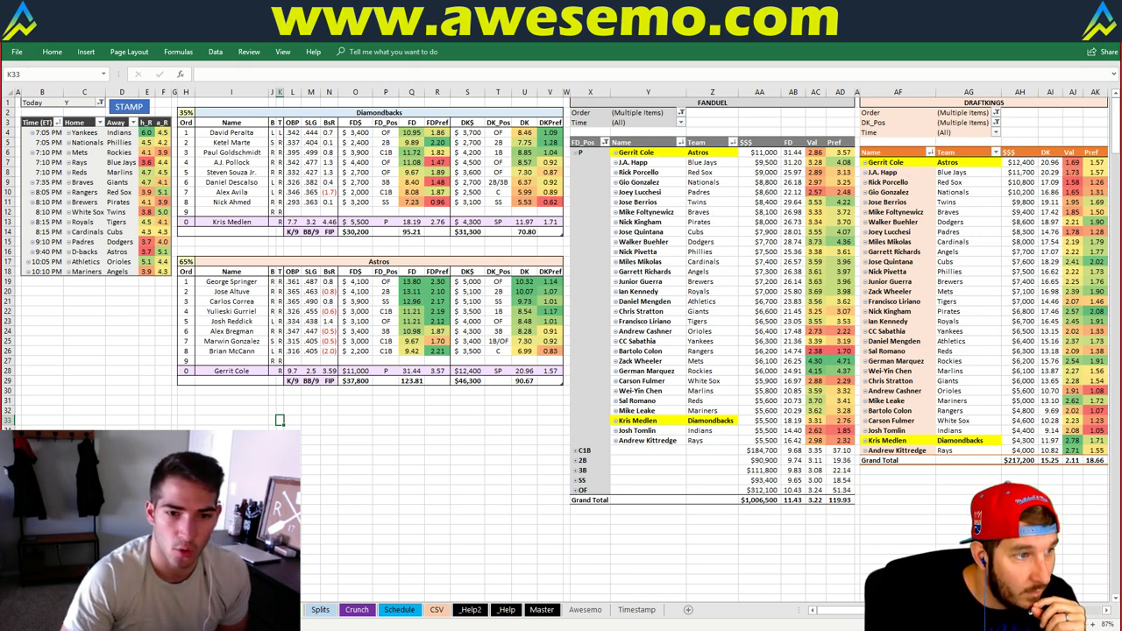
left_click(241, 428)
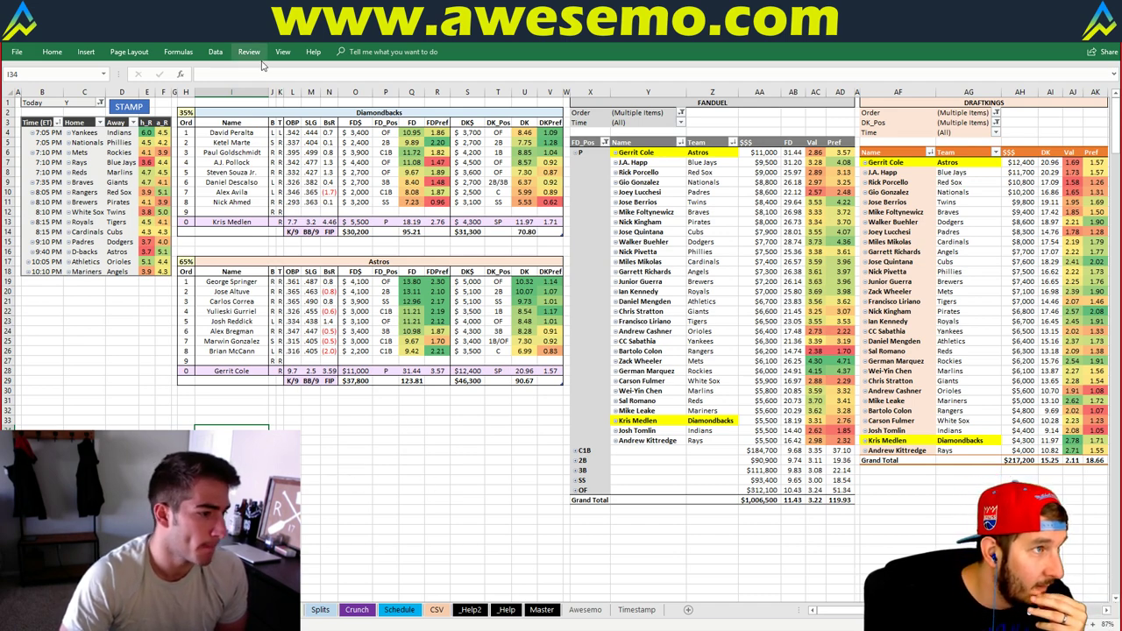
left_click(253, 112)
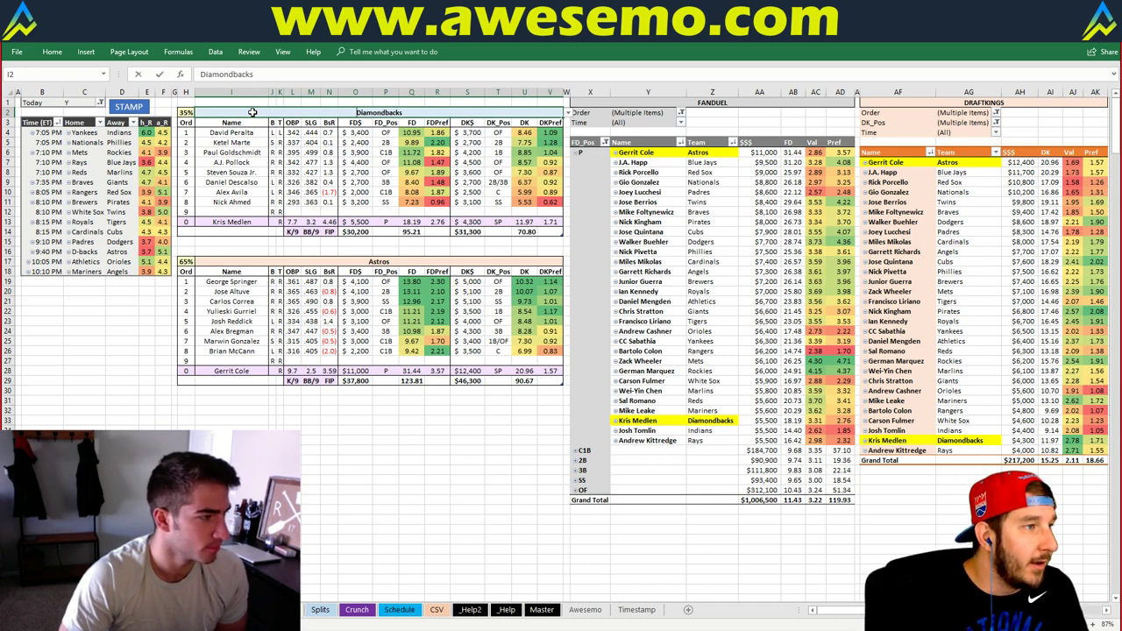
type("Athetl")
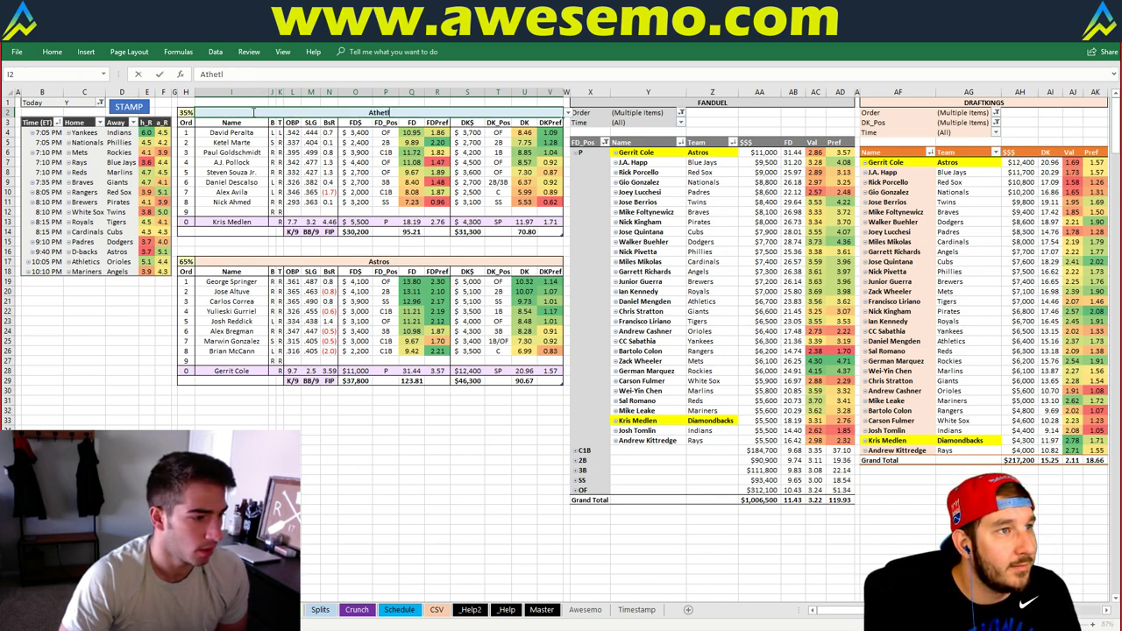
key("BackSpace")
key("BackSpace")
type("l")
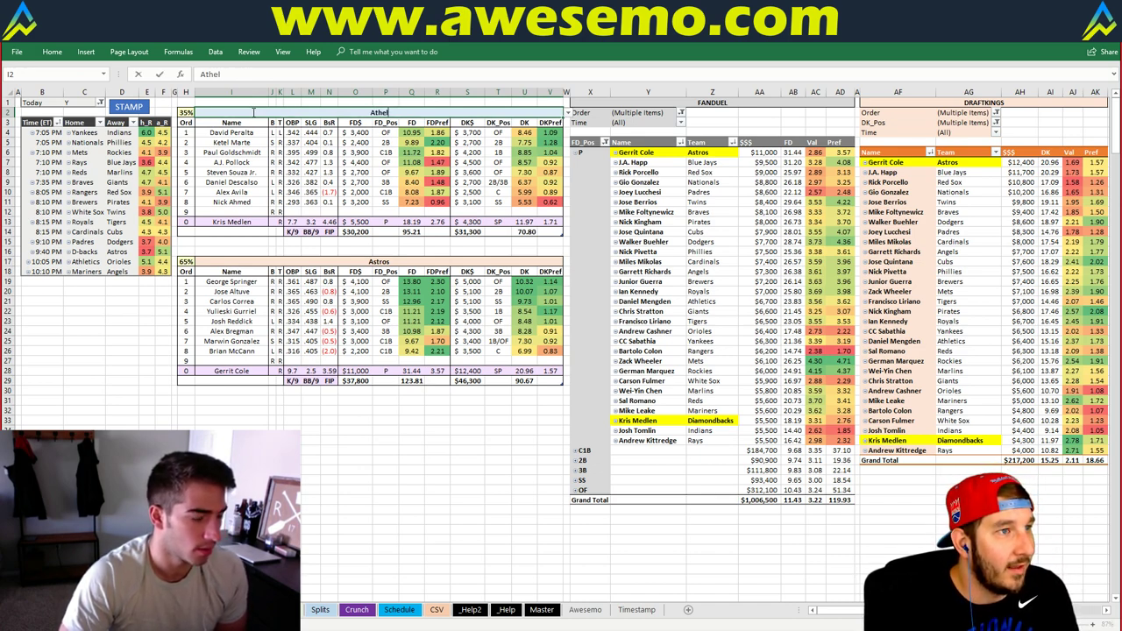
key("BackSpace")
key("BackSpace")
type("letics")
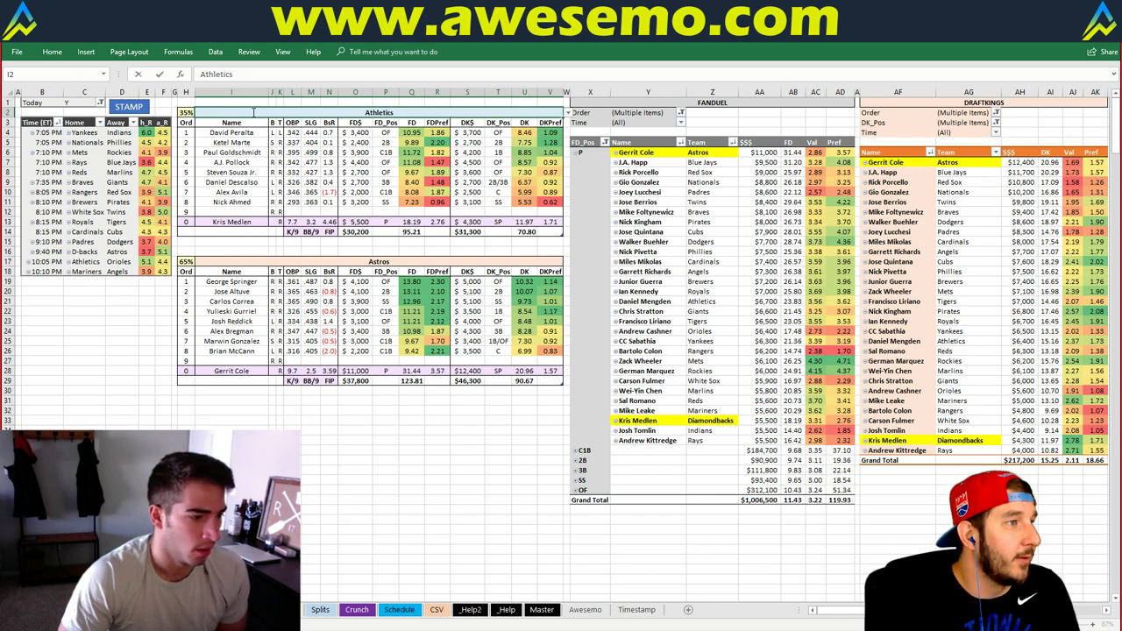
key("Return")
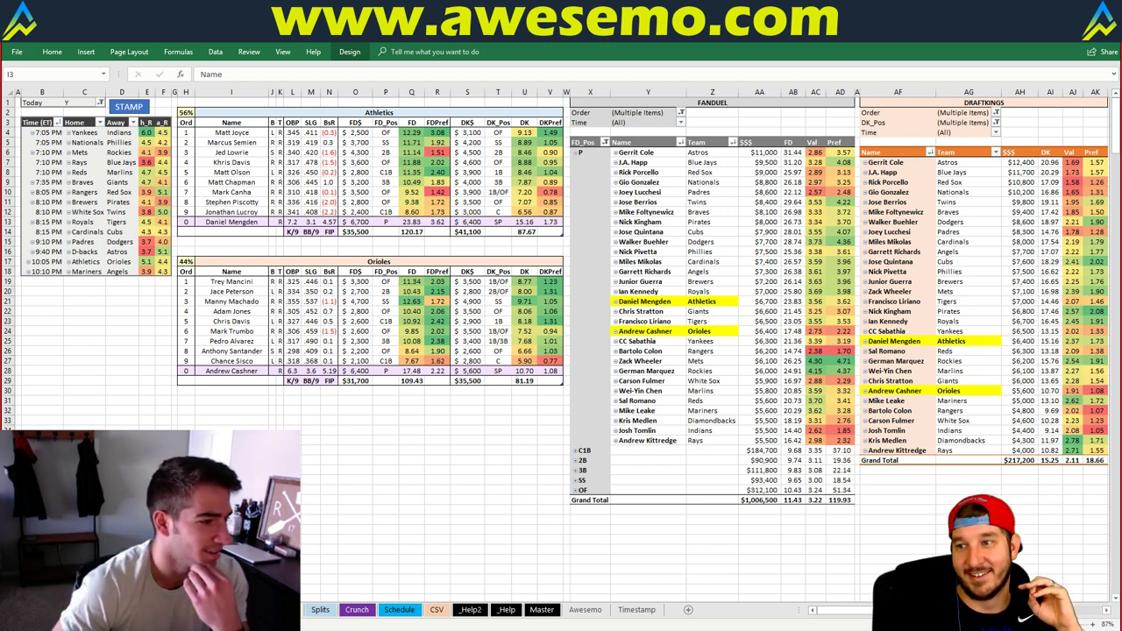
- Replace the team in cell I2 with Mariners to load the day's last game
left_click(290, 420)
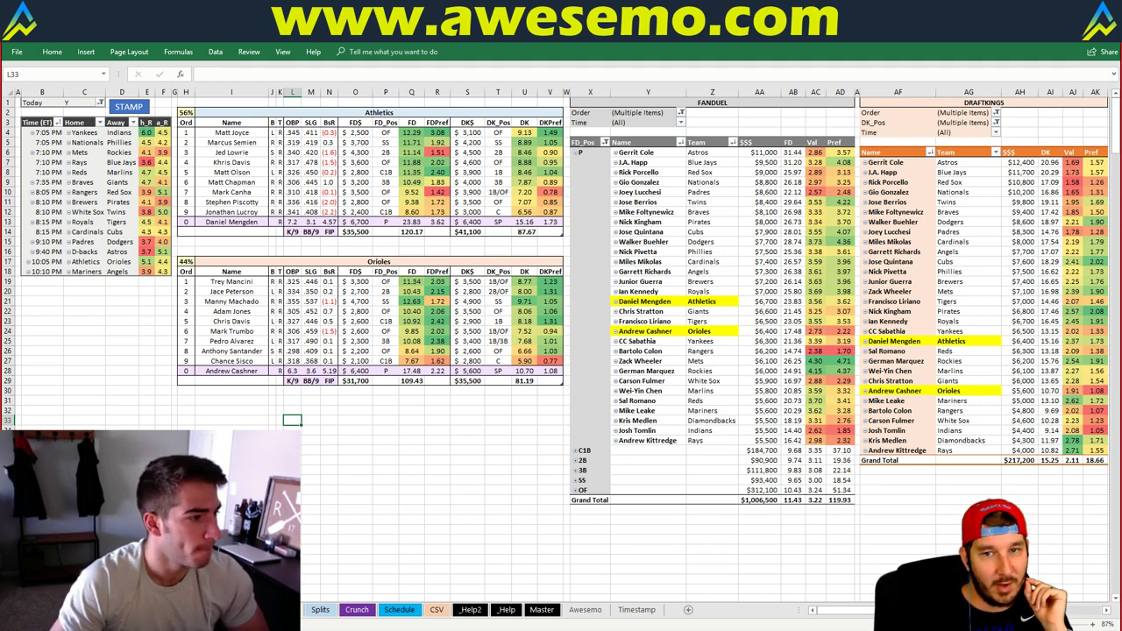
left_click(312, 459)
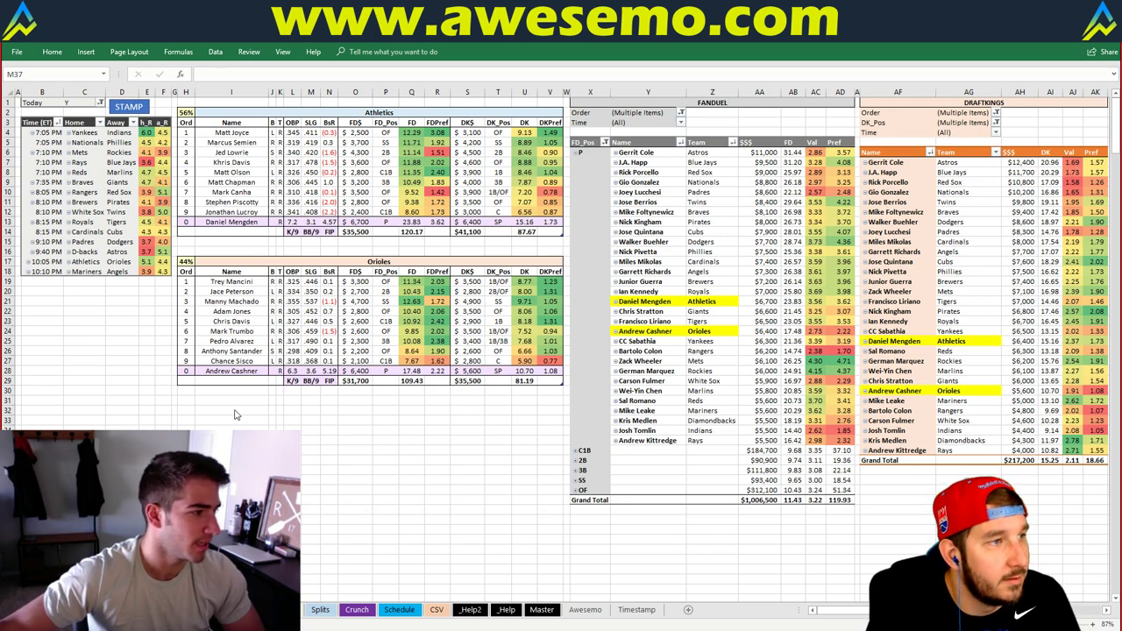
left_click(392, 115)
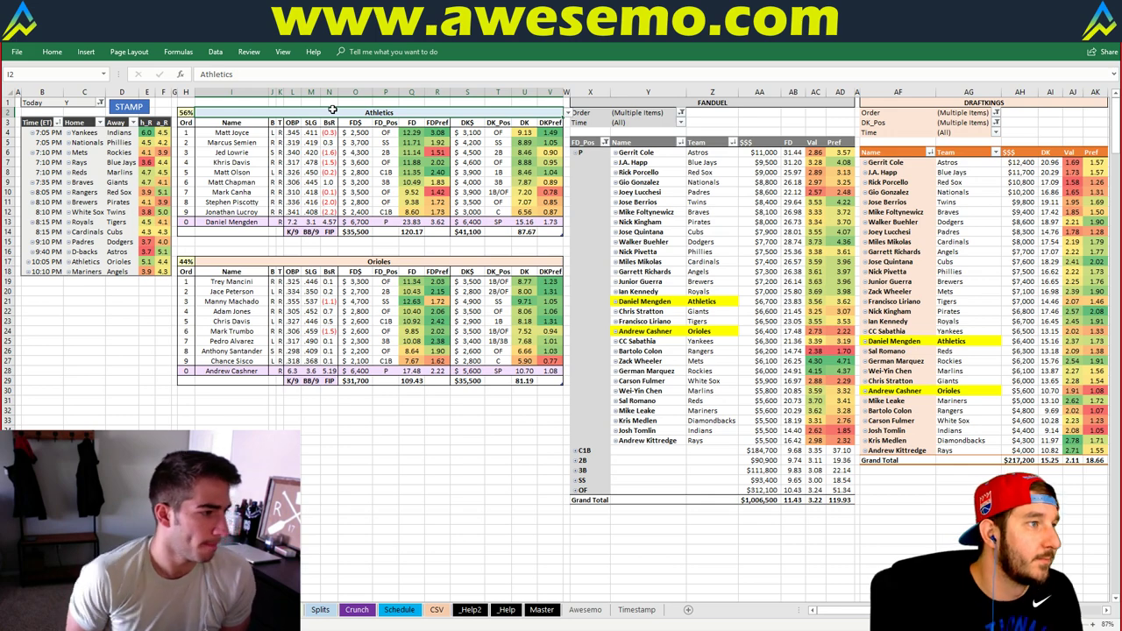
type("Mariners")
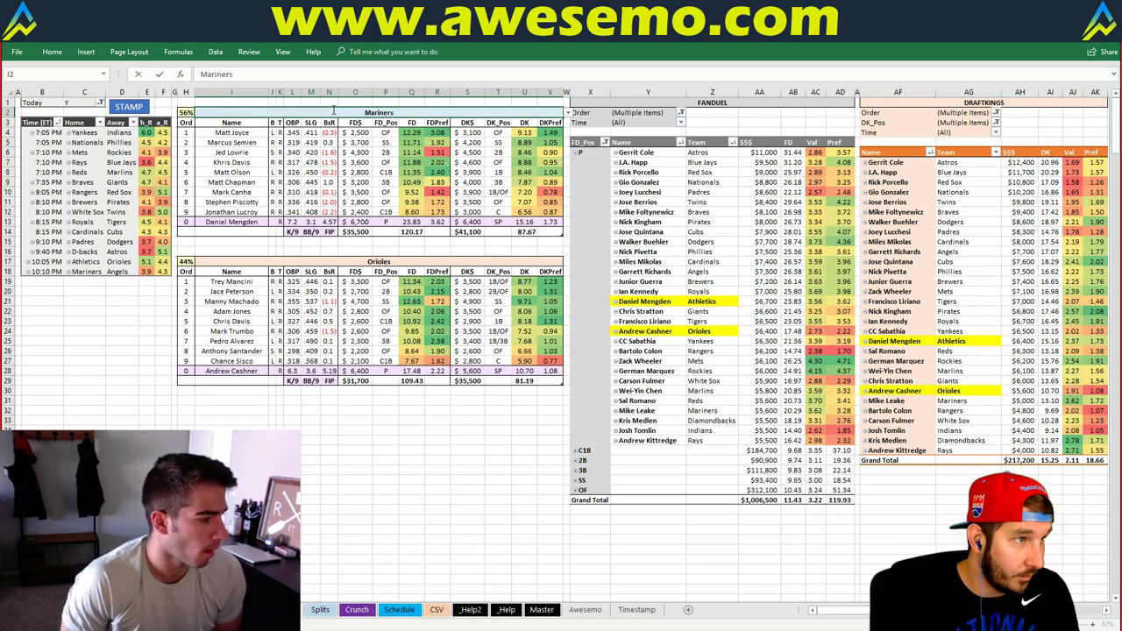
key("Return")
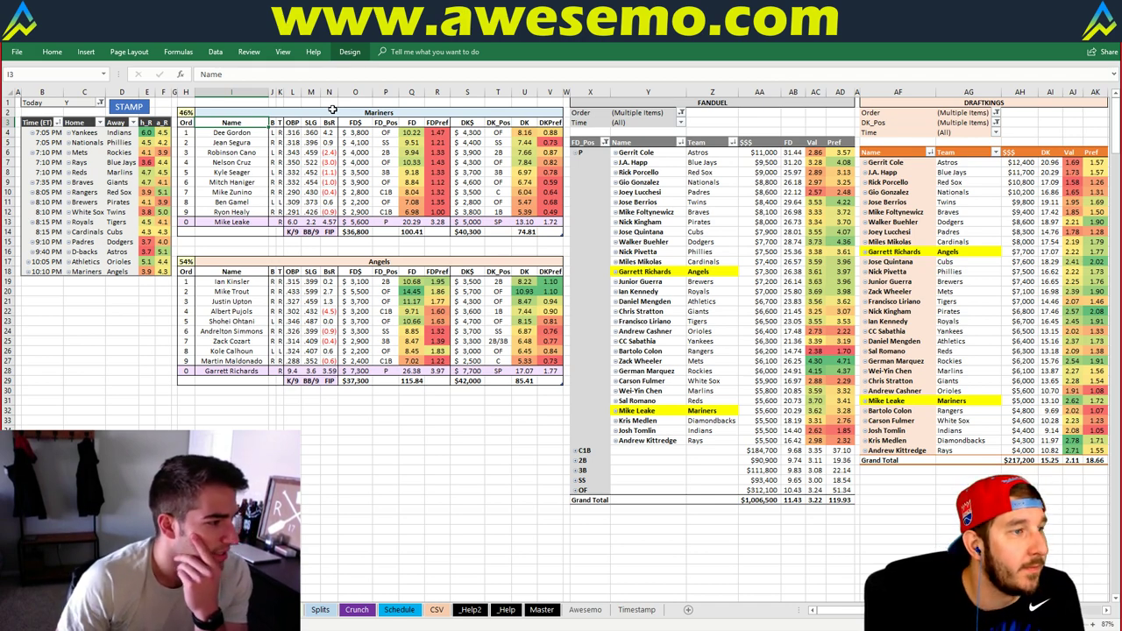
- Switch to the Chrome browser and reload the suspended Fantasy Cruncher page with the MLB DraftKings optimal lineups
left_click(272, 401)
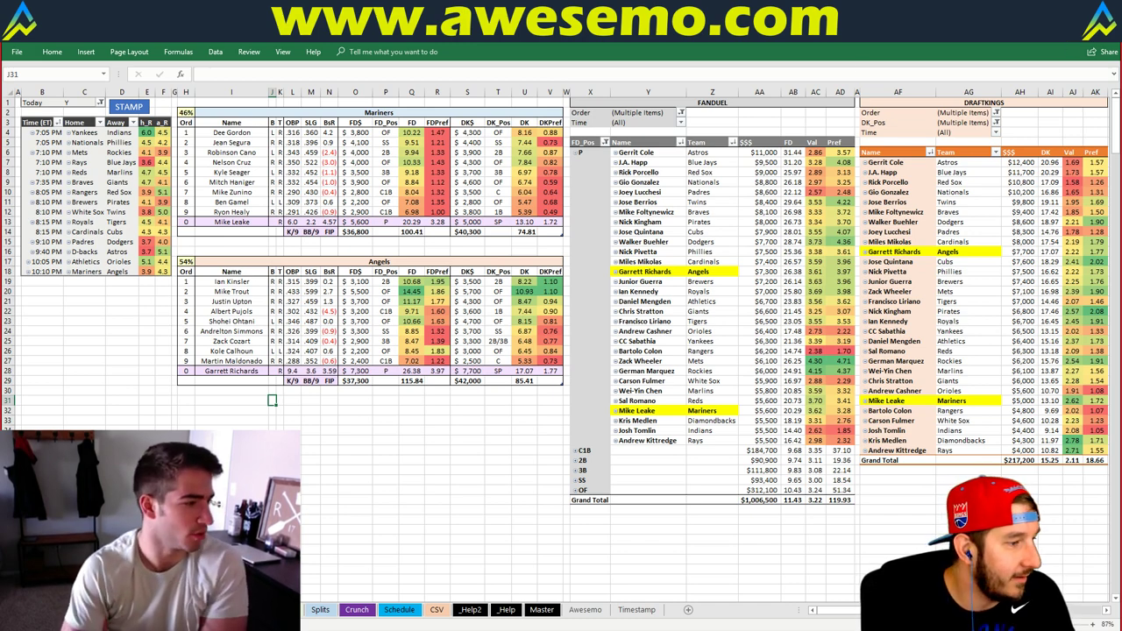
left_click(163, 519)
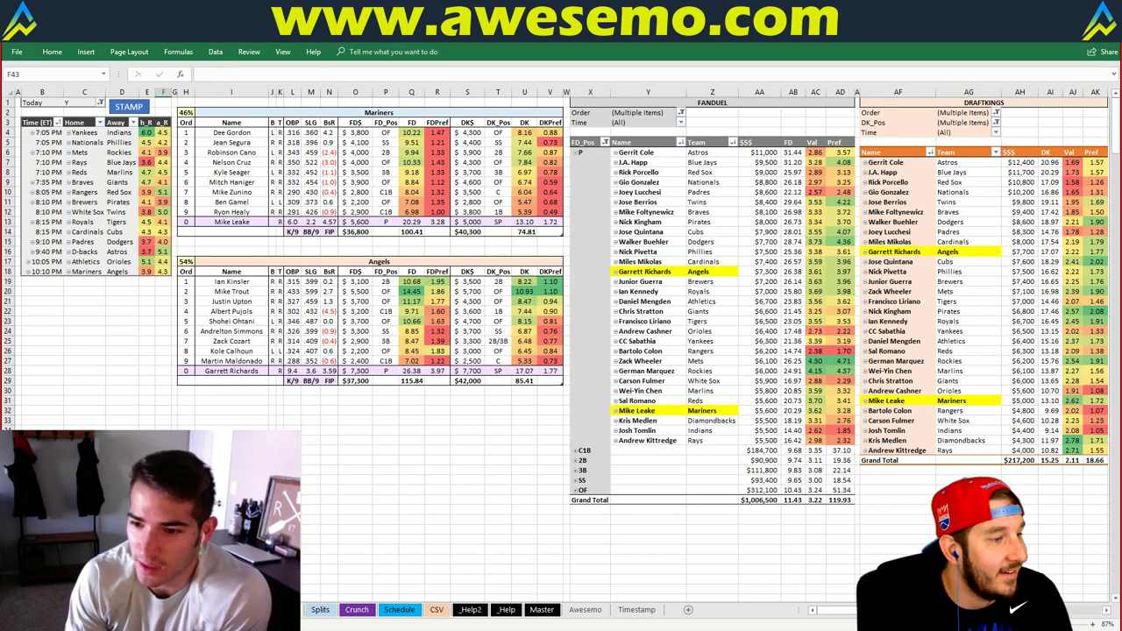
key("alt+Tab")
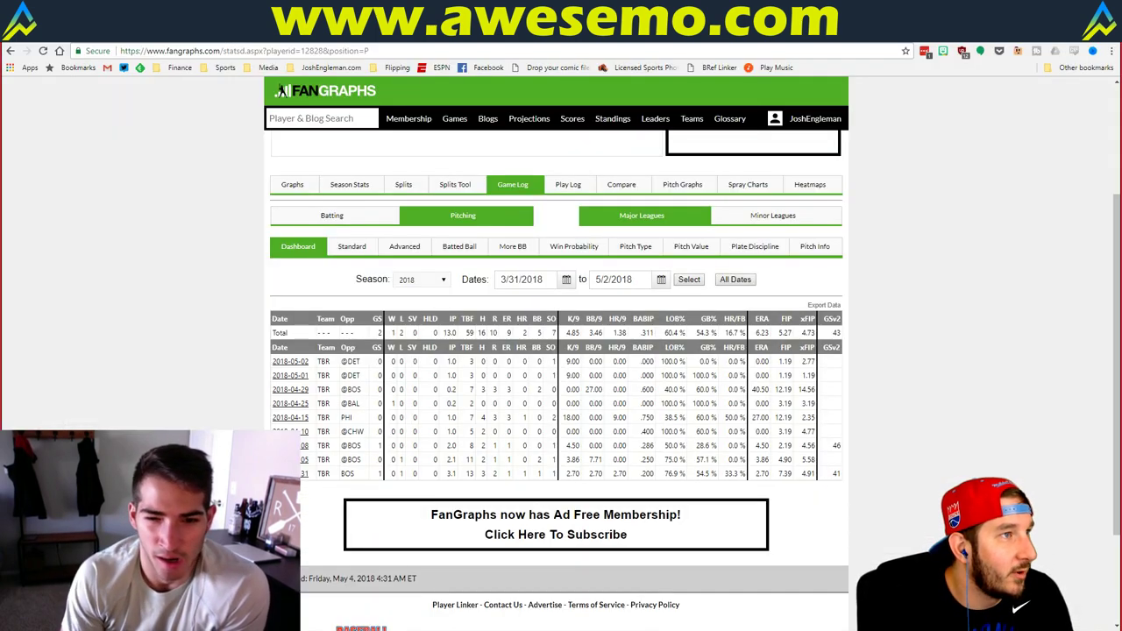
key("ctrl+Tab")
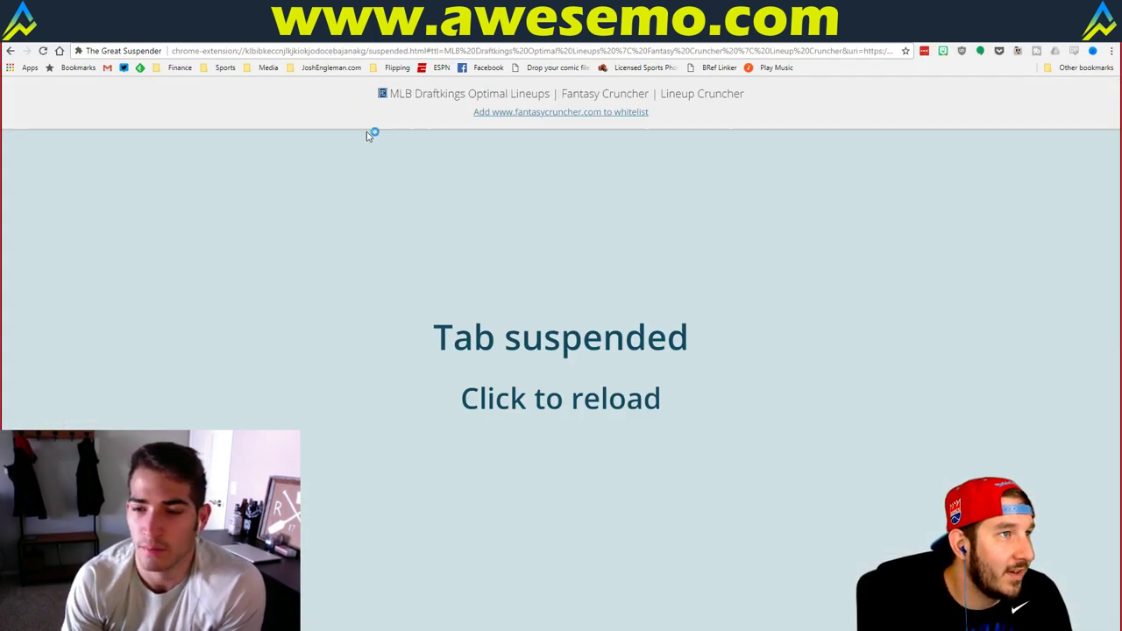
left_click(543, 406)
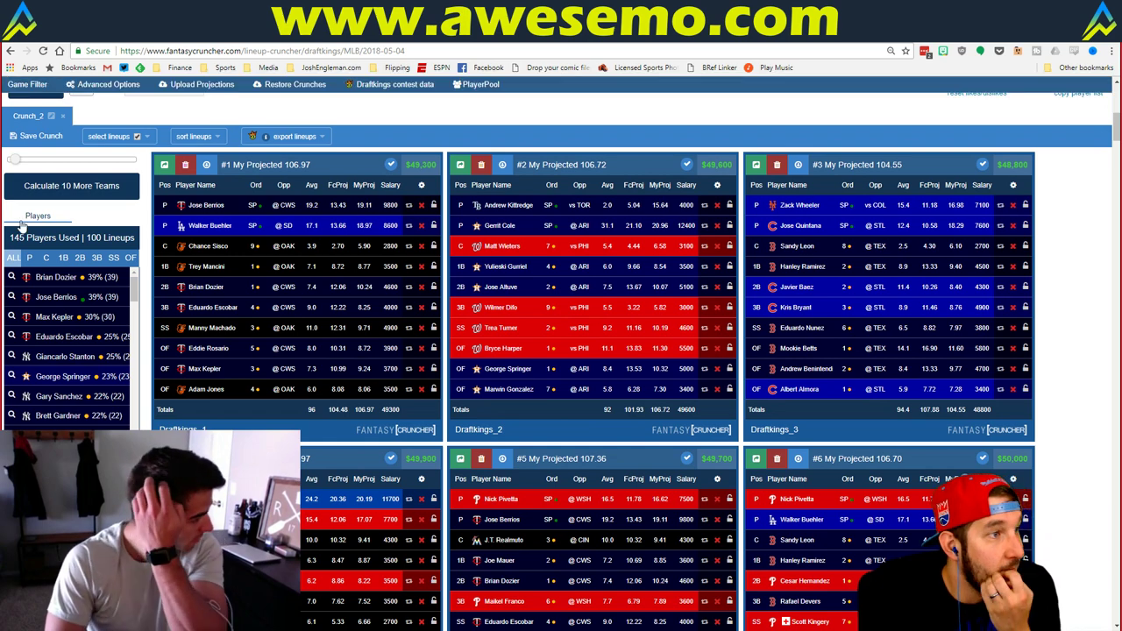
- Limit the used-players list to pitchers and filter the generated lineups to those containing Gerrit Cole
left_click(29, 259)
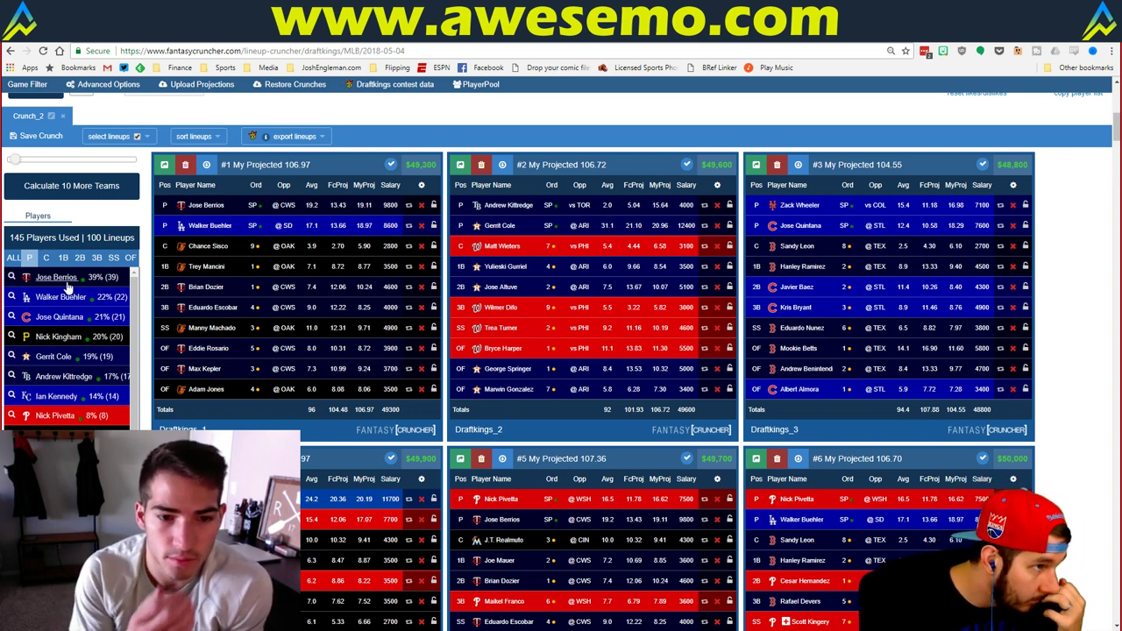
left_click(12, 357)
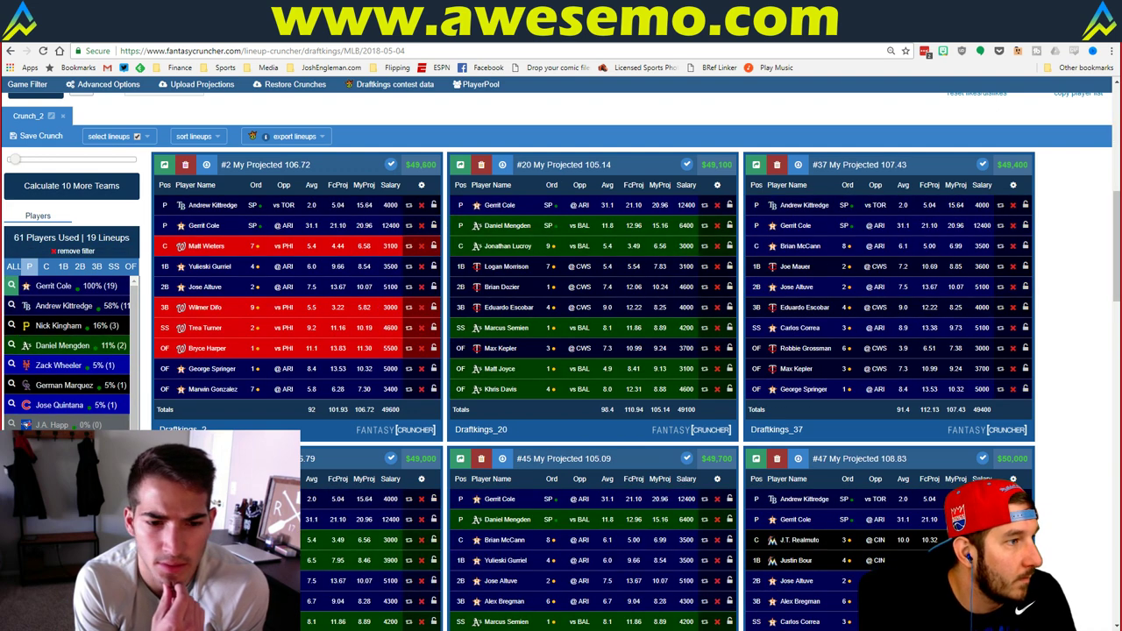